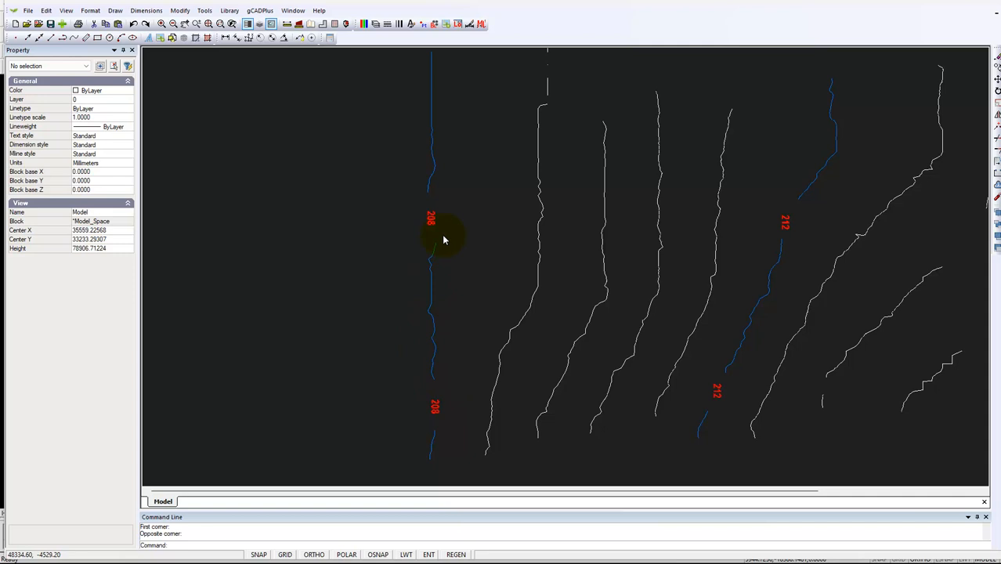
Inspect the properties of individual line segments in the third and fourth white contours.
{"action": "scroll", "coordinate": [583, 329], "scroll_direction": "up", "scroll_amount": 3}
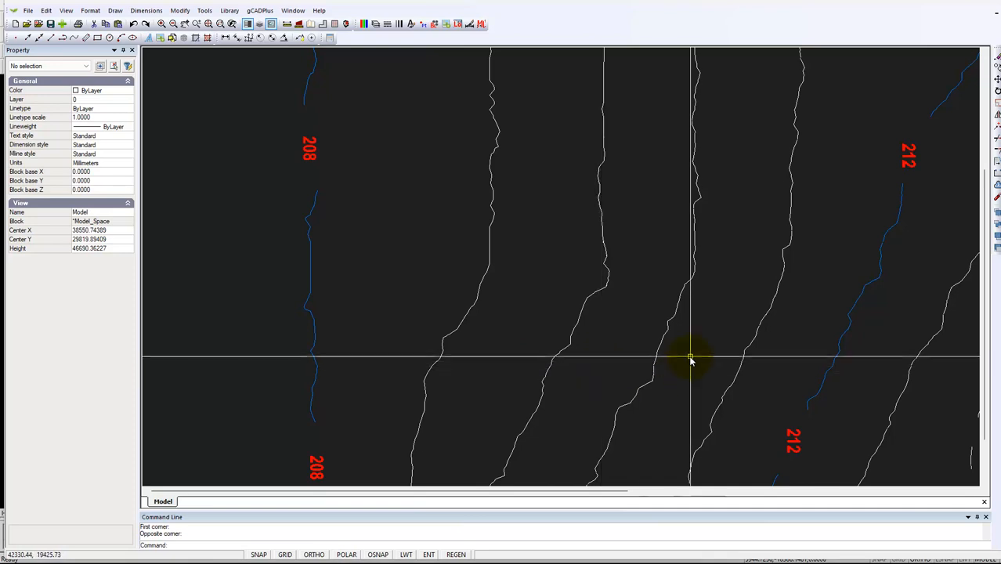
{"action": "left_click", "coordinate": [675, 313]}
{"action": "scroll", "coordinate": [673, 318], "scroll_direction": "up", "scroll_amount": 2}
{"action": "scroll", "coordinate": [680, 313], "scroll_direction": "up", "scroll_amount": 3}
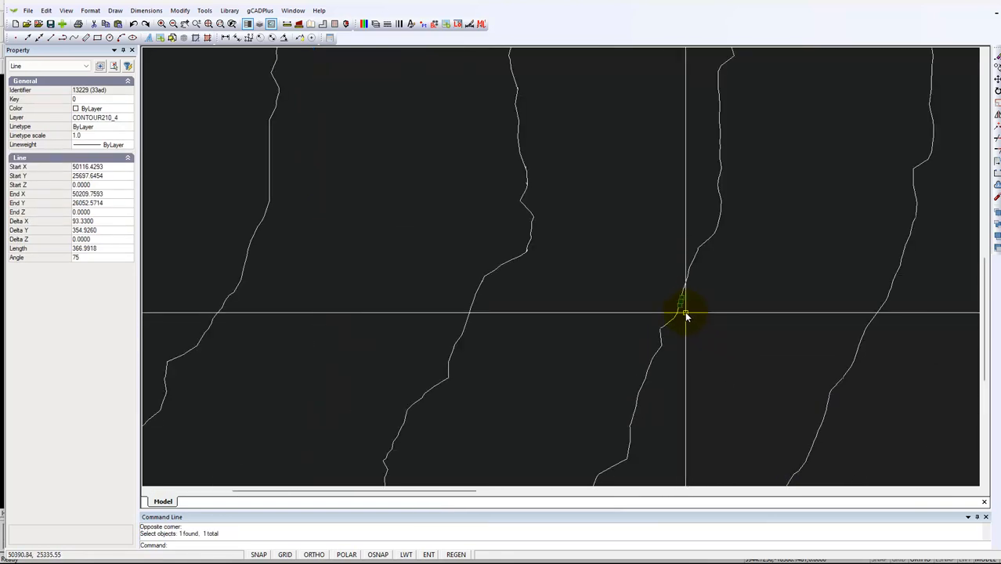
{"action": "scroll", "coordinate": [685, 313], "scroll_direction": "up", "scroll_amount": 4}
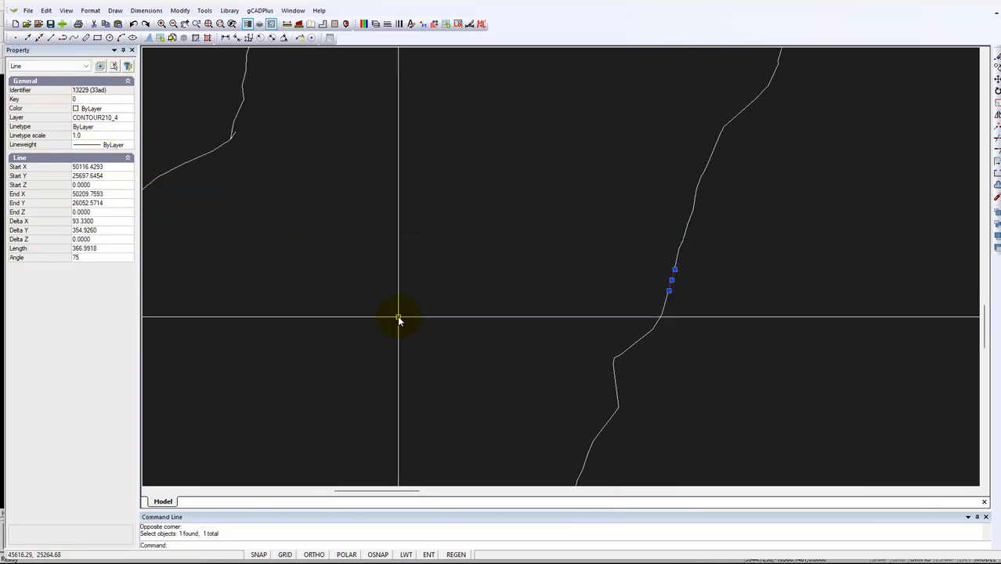
{"action": "key", "text": "Escape"}
{"action": "scroll", "coordinate": [520, 336], "scroll_direction": "down", "scroll_amount": 3}
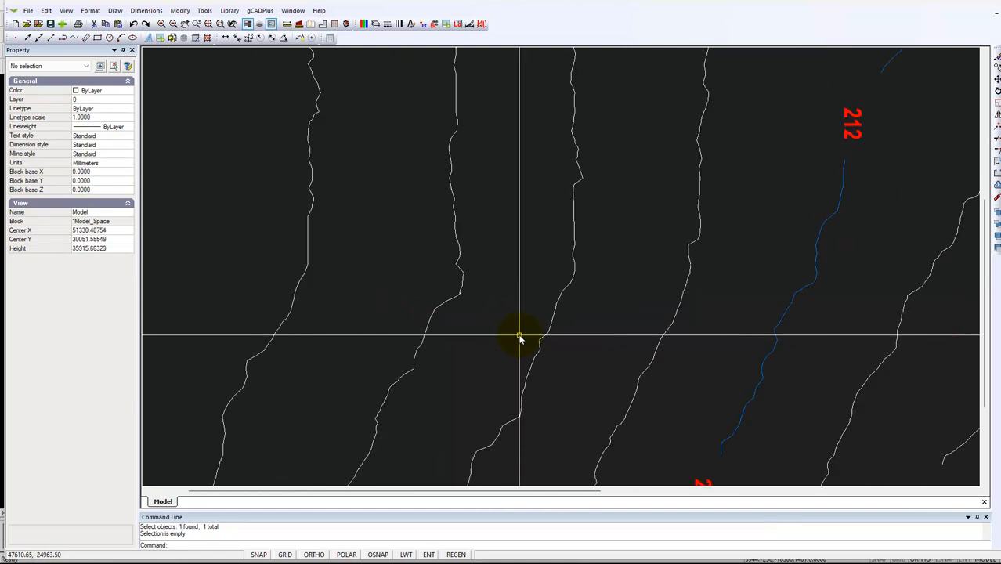
{"action": "scroll", "coordinate": [520, 336], "scroll_direction": "down", "scroll_amount": 3}
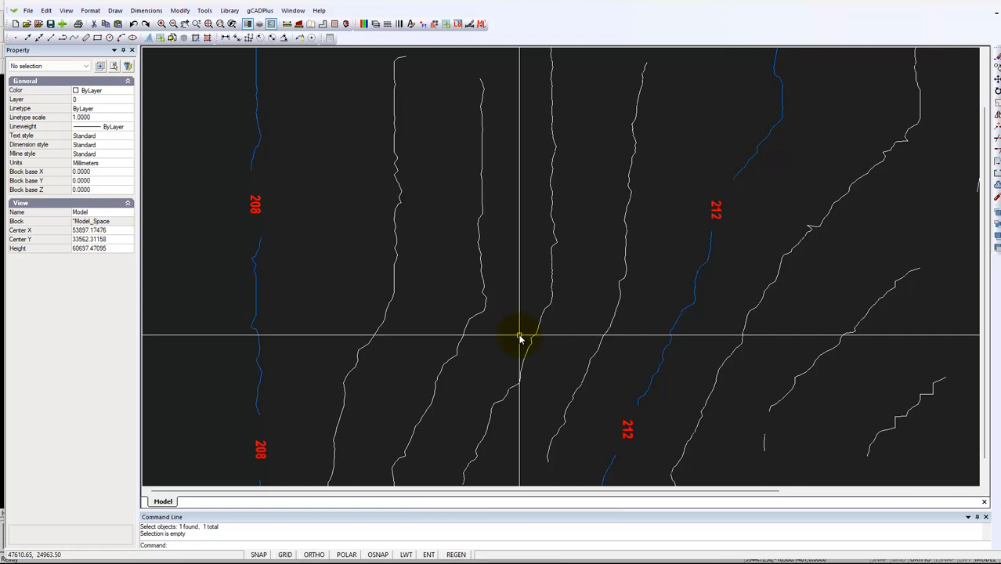
{"action": "left_click", "coordinate": [611, 321]}
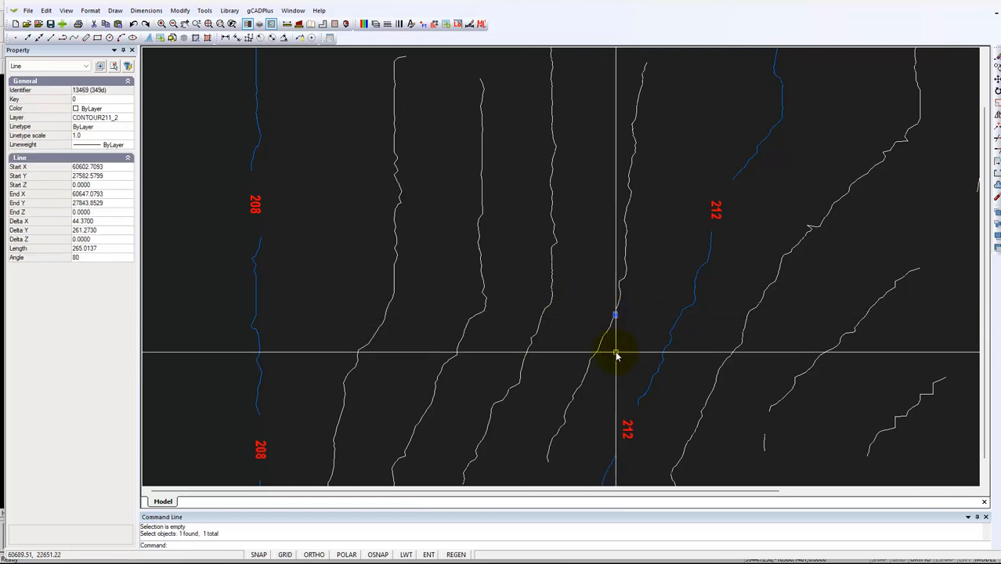
{"action": "key", "text": "Escape"}
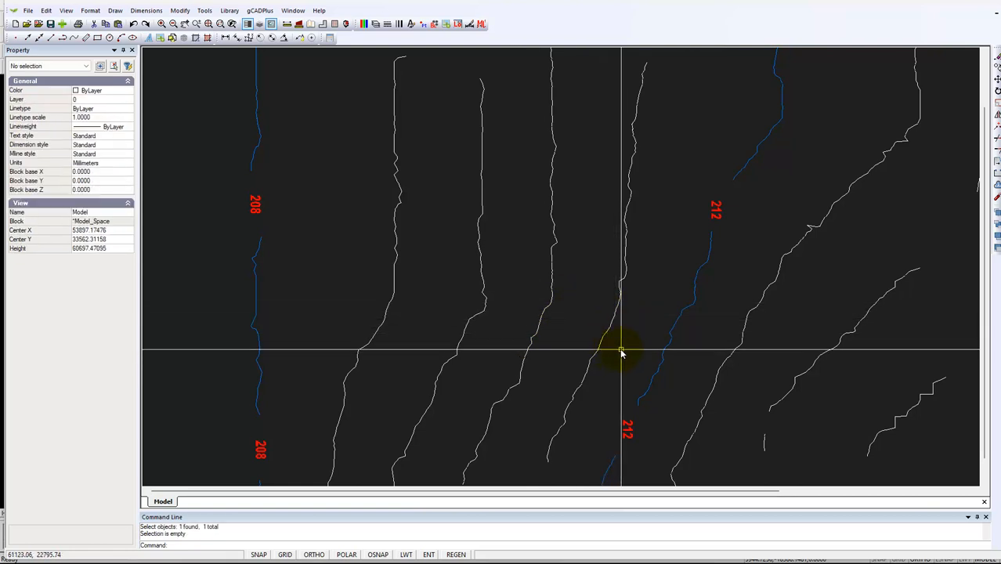
Check the elevations of the blue 208 contour polyline and the first two white contour polylines beside it.
{"action": "left_click", "coordinate": [256, 311]}
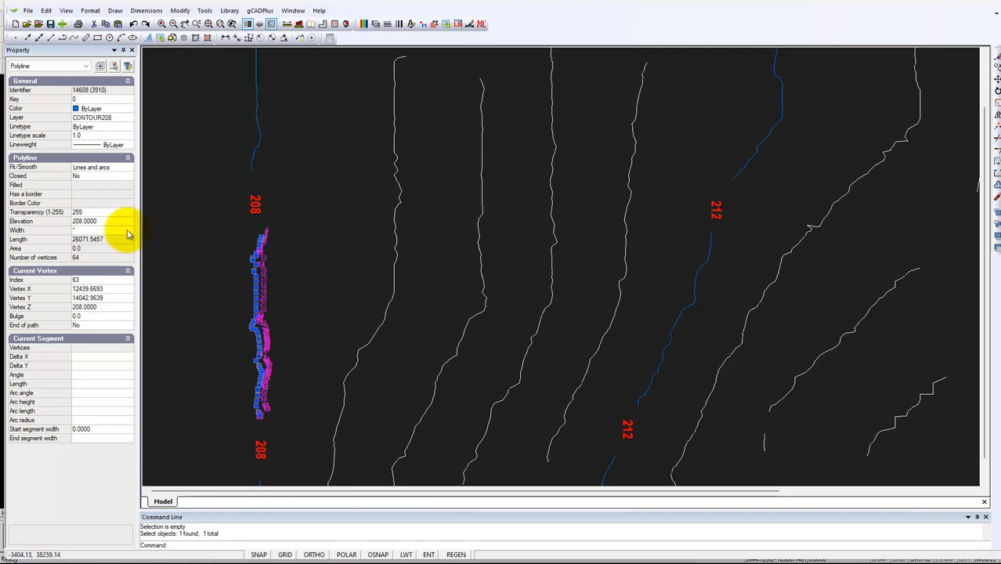
{"action": "key", "text": "Escape"}
{"action": "scroll", "coordinate": [364, 283], "scroll_direction": "down", "scroll_amount": 2}
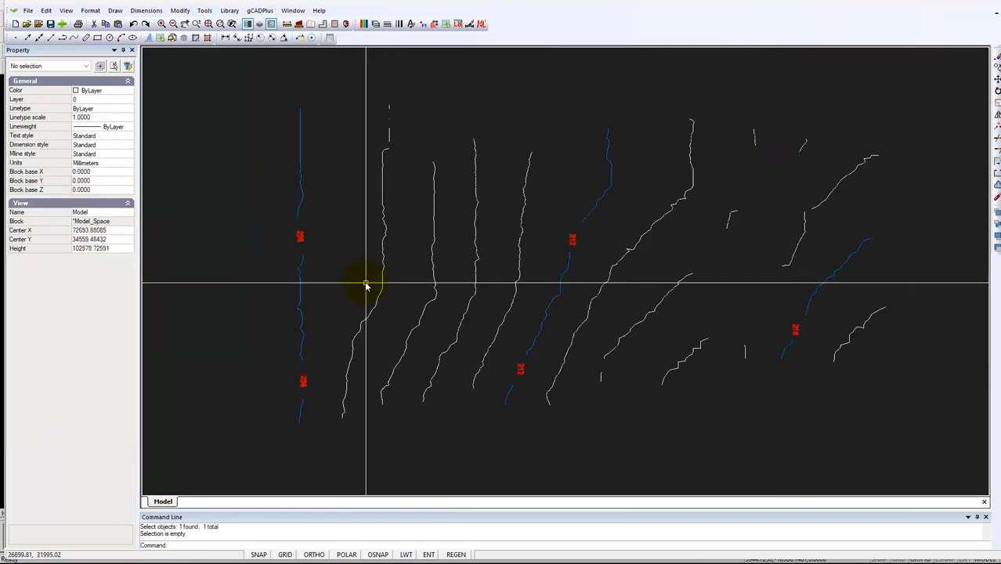
{"action": "left_click", "coordinate": [375, 311]}
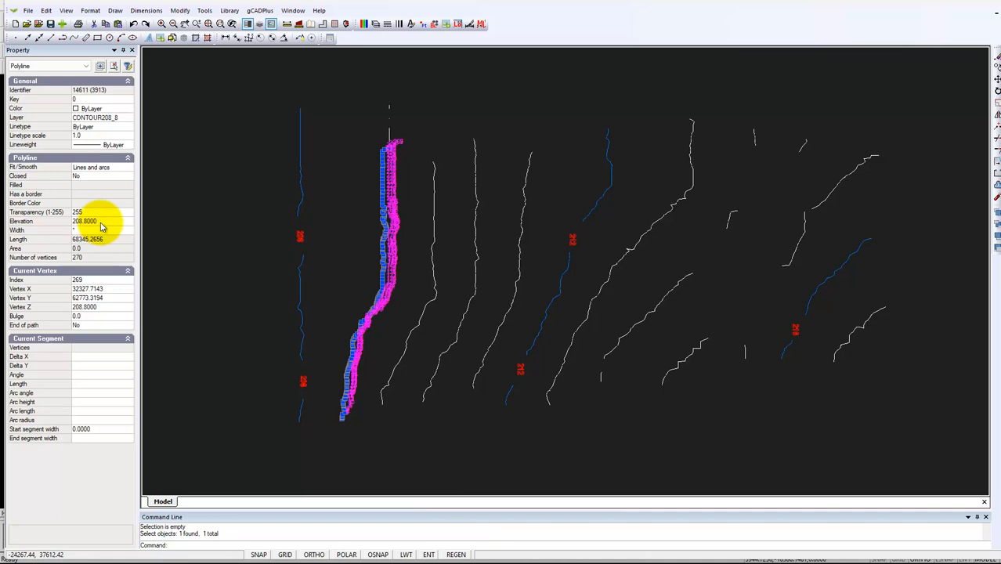
{"action": "key", "text": "Escape"}
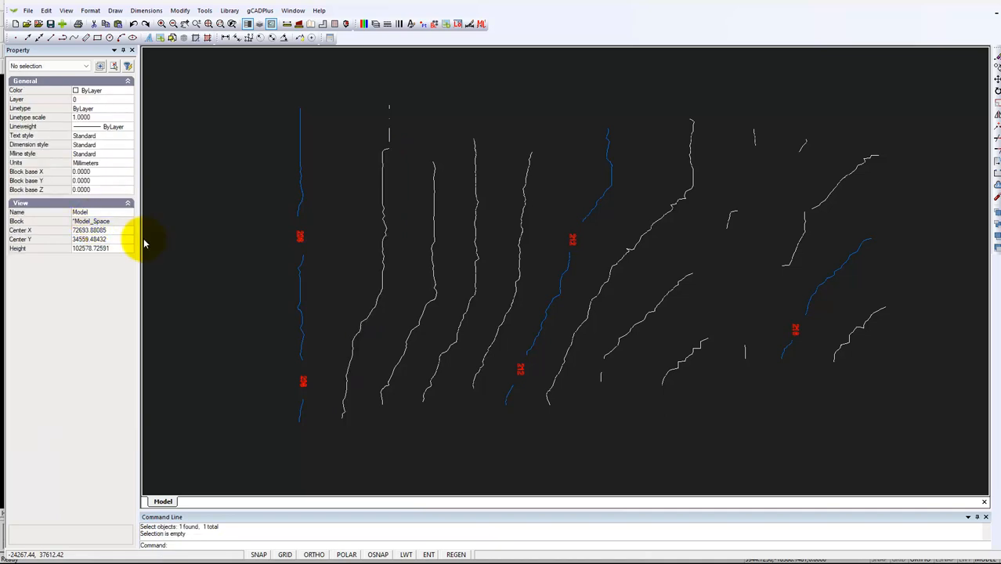
{"action": "left_click", "coordinate": [435, 283]}
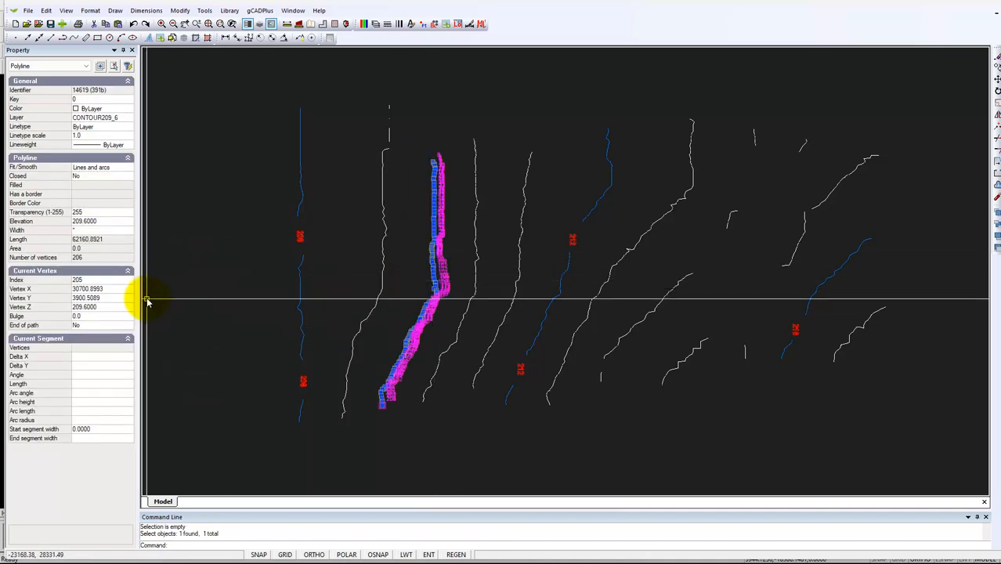
{"action": "key", "text": "Escape"}
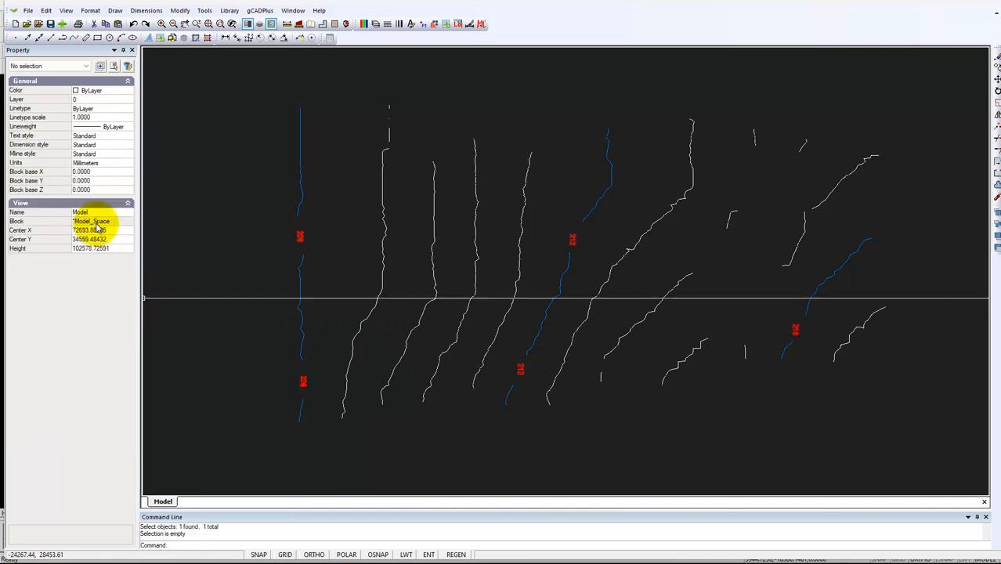
Inspect a single line segment in the upper part of the third white contour.
{"action": "left_click", "coordinate": [476, 249]}
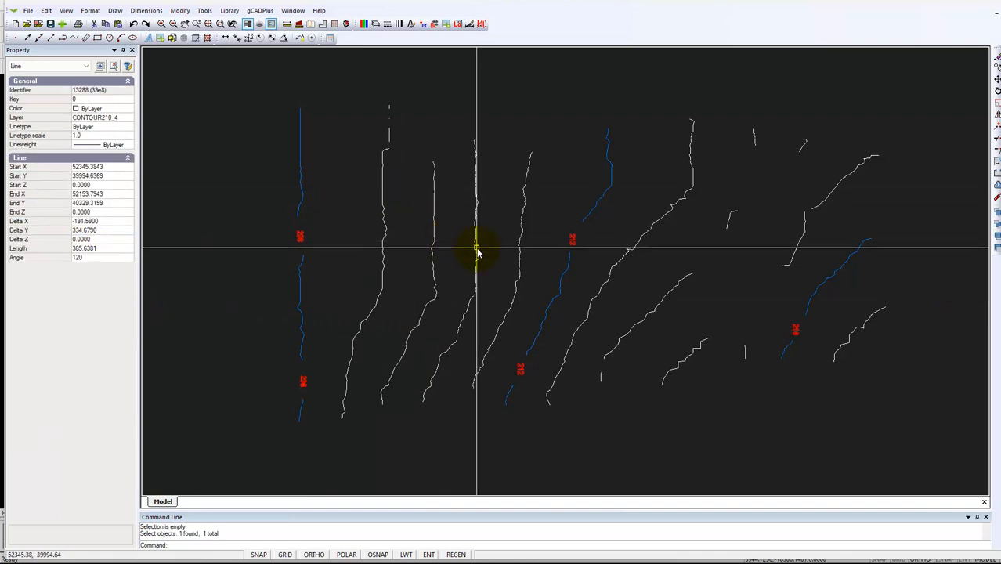
{"action": "scroll", "coordinate": [476, 252], "scroll_direction": "up", "scroll_amount": 2}
{"action": "scroll", "coordinate": [475, 253], "scroll_direction": "down", "scroll_amount": 3}
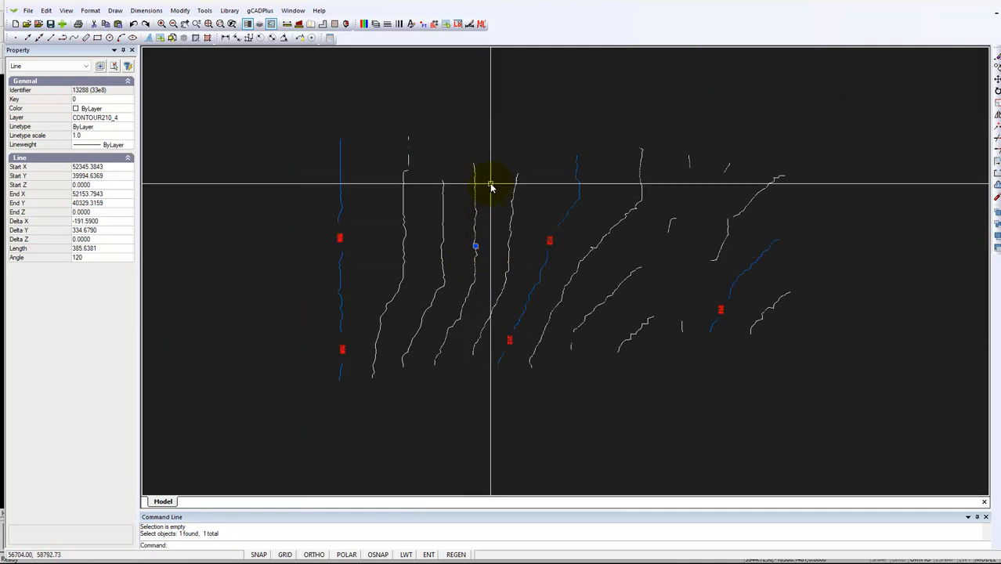
{"action": "key", "text": "Escape"}
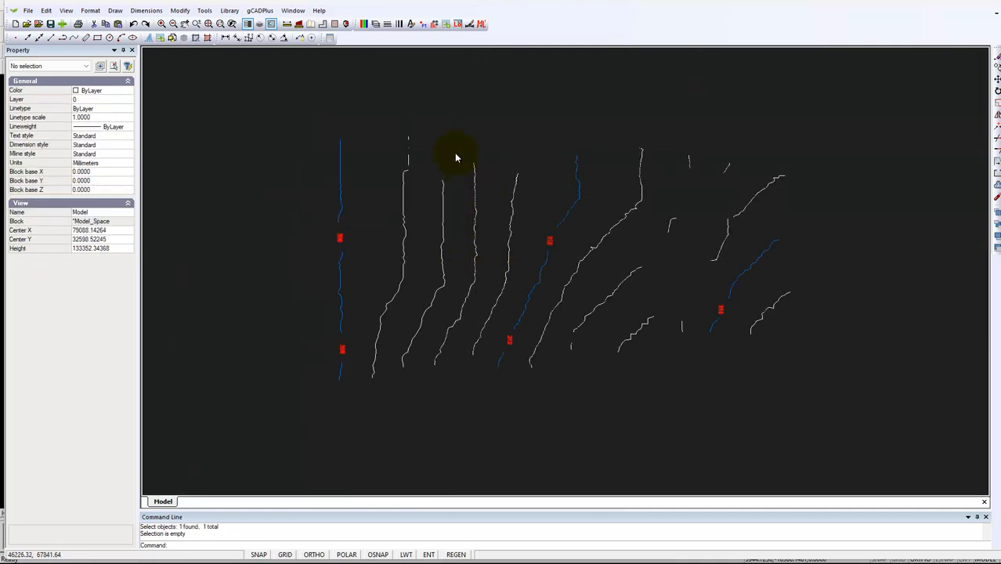
Join the line segments in the upper part of the third white contour into a polyline.
{"action": "left_click", "coordinate": [489, 273]}
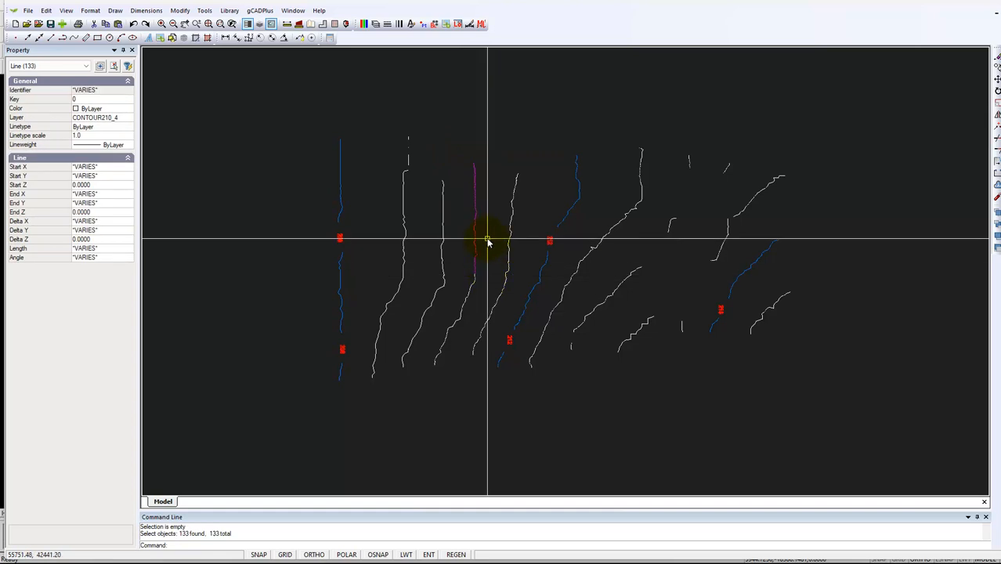
{"action": "right_click", "coordinate": [482, 243]}
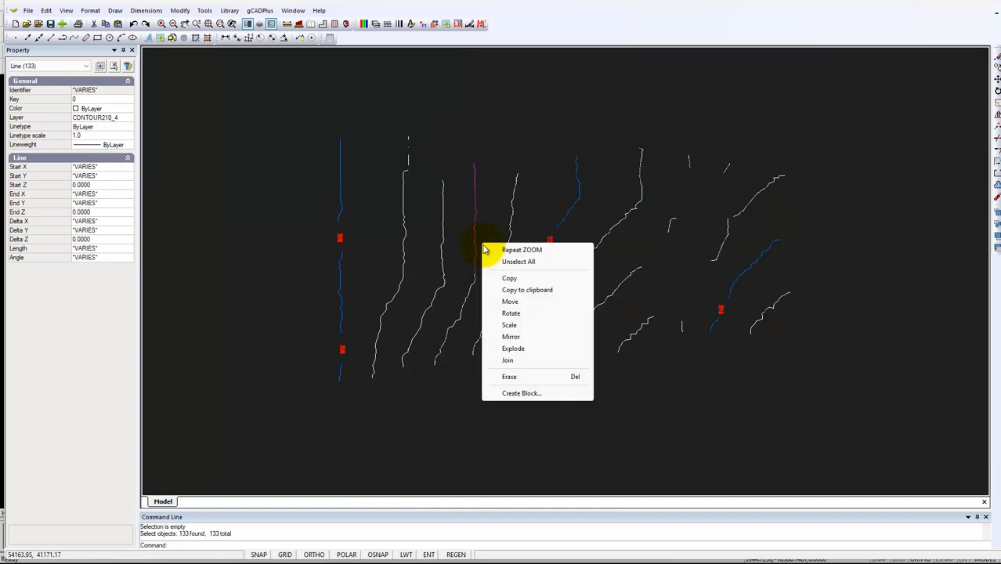
{"action": "left_click", "coordinate": [518, 362]}
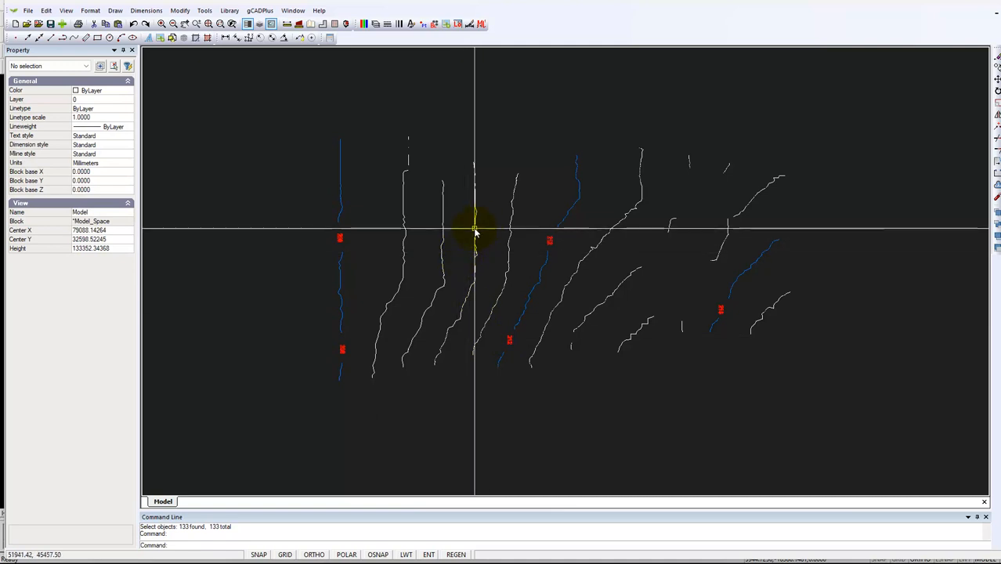
Select the joined upper polyline together with the contour's remaining lower segments and join them.
{"action": "left_click", "coordinate": [475, 231]}
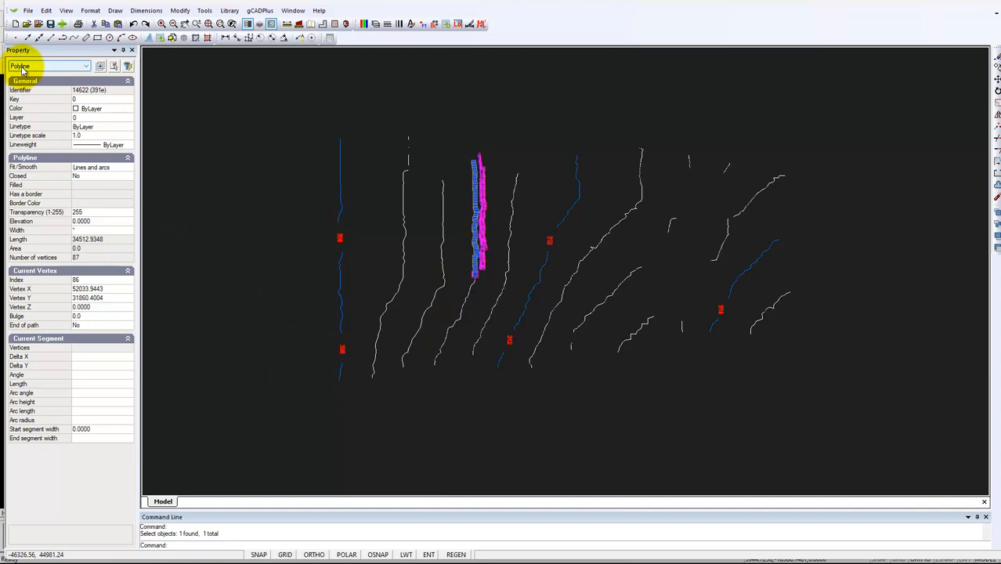
{"action": "left_click", "coordinate": [480, 317]}
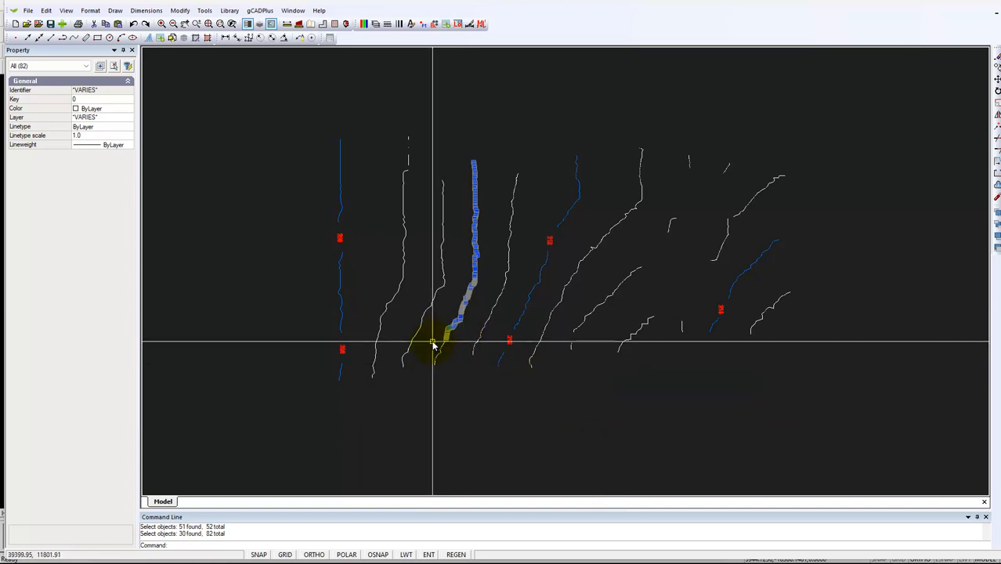
{"action": "left_click", "coordinate": [448, 381]}
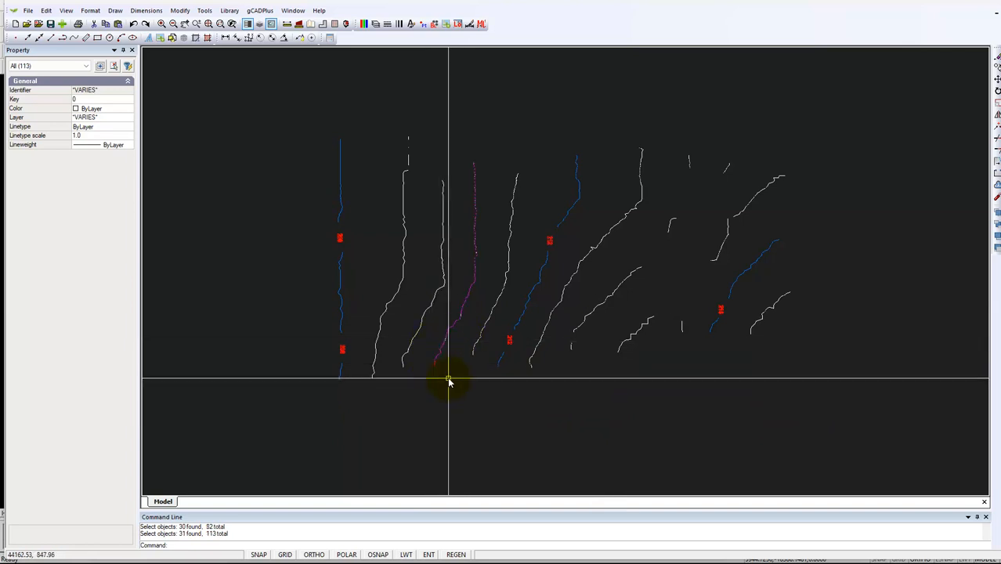
{"action": "right_click", "coordinate": [458, 338]}
{"action": "left_click", "coordinate": [483, 458]}
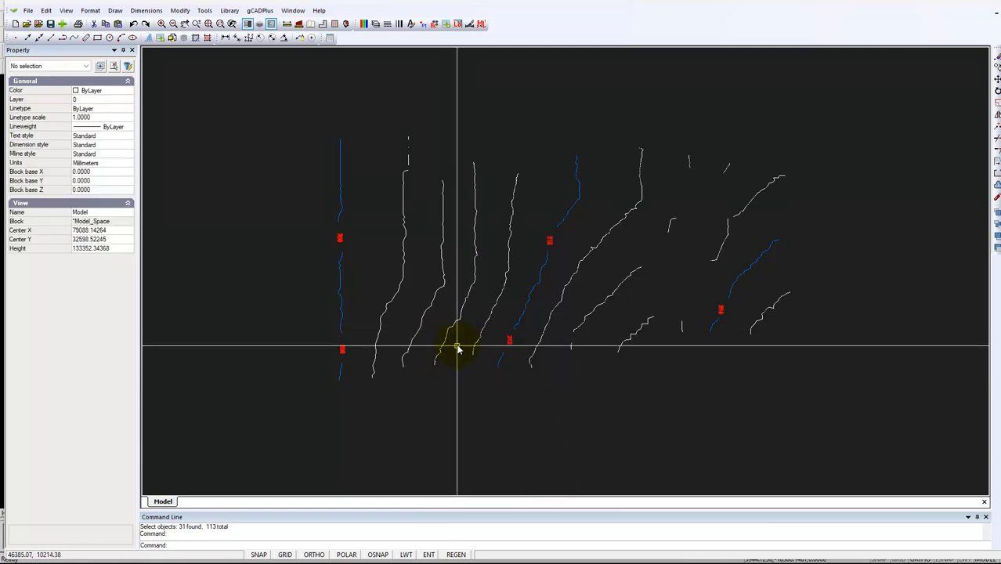
Inspect a segment in the lower part of the third white contour to check whether it was joined.
{"action": "scroll", "coordinate": [458, 328], "scroll_direction": "up", "scroll_amount": 3}
{"action": "scroll", "coordinate": [457, 329], "scroll_direction": "up", "scroll_amount": 2}
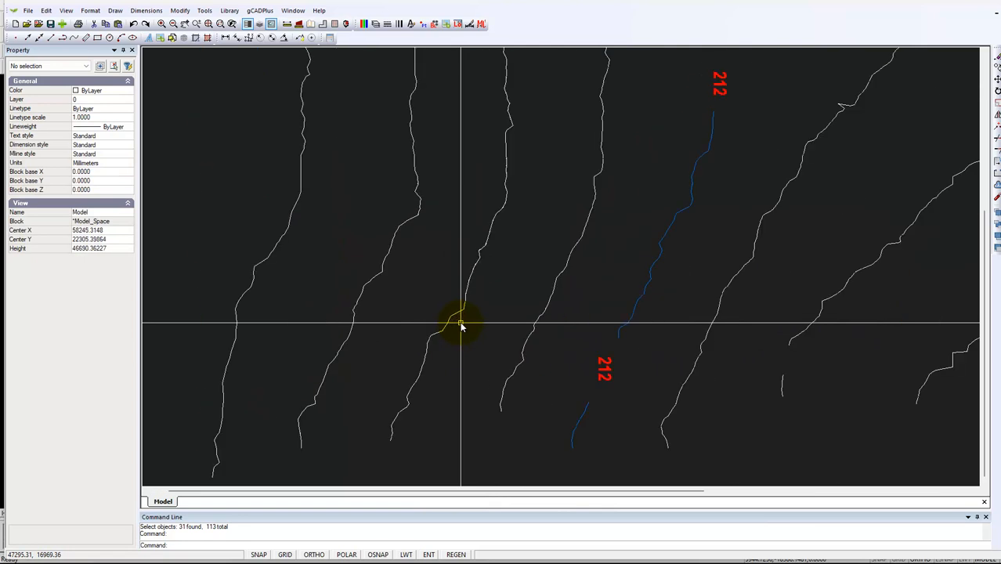
{"action": "left_click", "coordinate": [448, 323]}
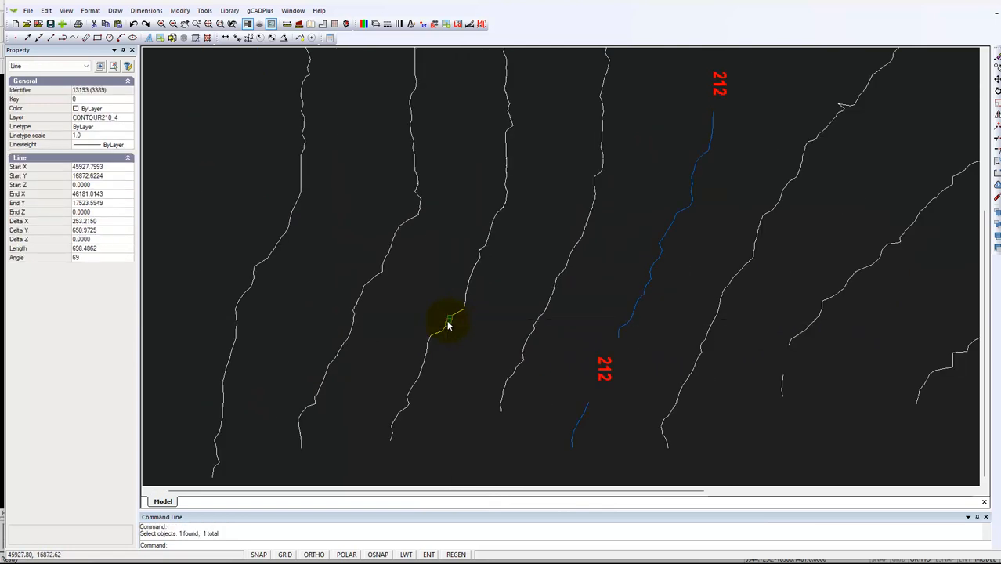
{"action": "key", "text": "Escape"}
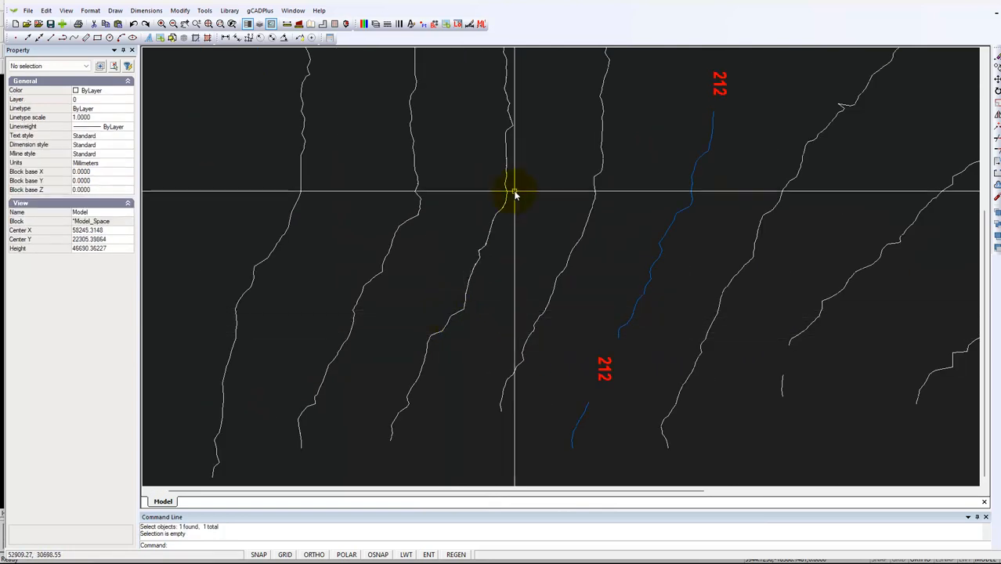
Join the third contour's polyline with two line segments below its lower end, and check the lower of the two.
{"action": "left_click", "coordinate": [508, 153]}
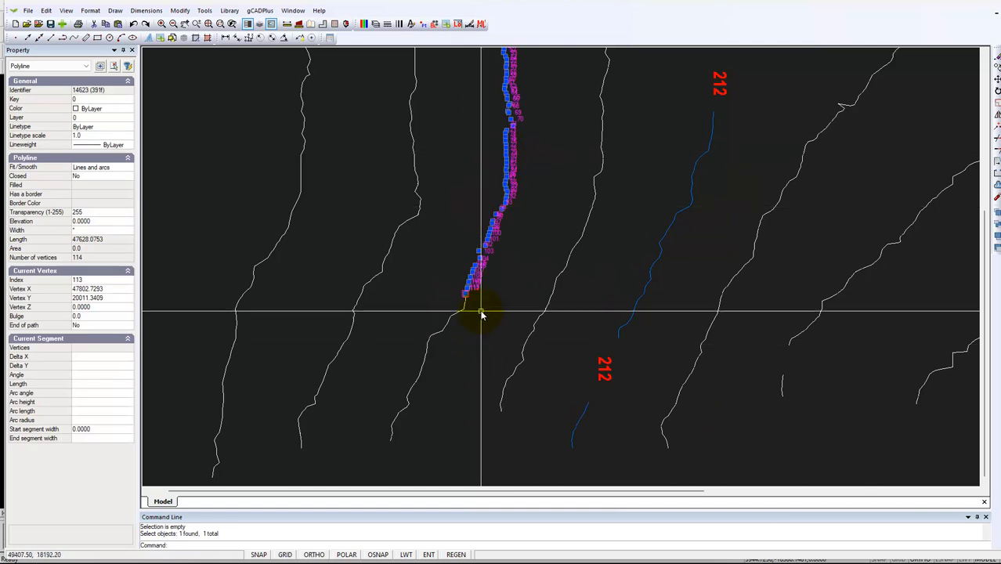
{"action": "scroll", "coordinate": [480, 321], "scroll_direction": "up", "scroll_amount": 4}
{"action": "scroll", "coordinate": [475, 306], "scroll_direction": "up", "scroll_amount": 2}
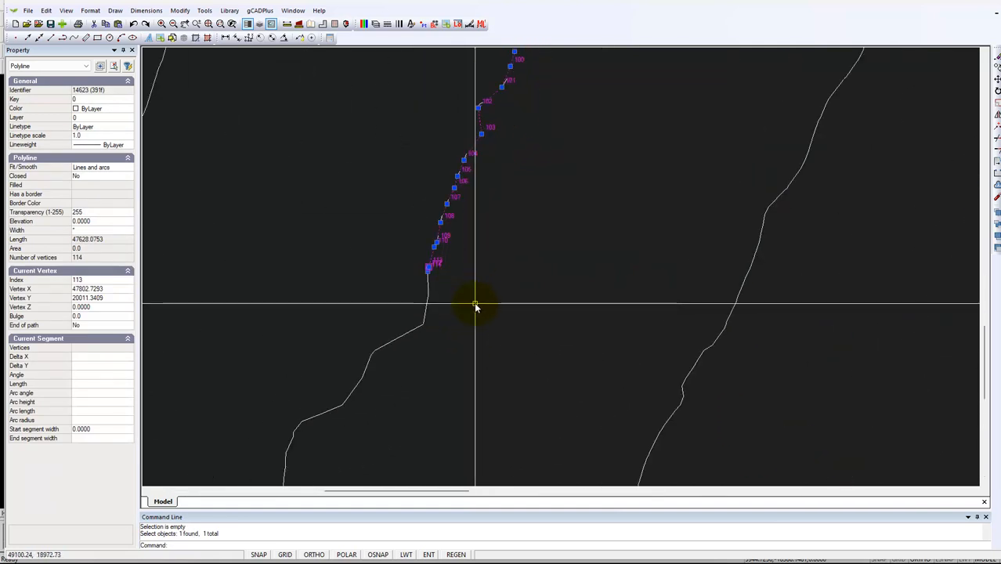
{"action": "middle_click_drag", "start_coordinate": [495, 308], "coordinate": [574, 257]}
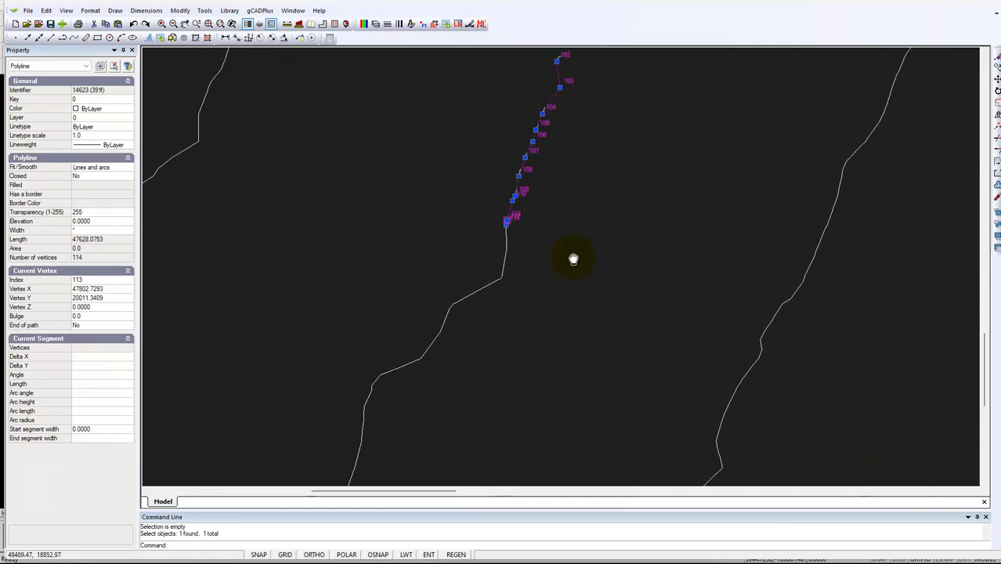
{"action": "scroll", "coordinate": [525, 241], "scroll_direction": "up", "scroll_amount": 2}
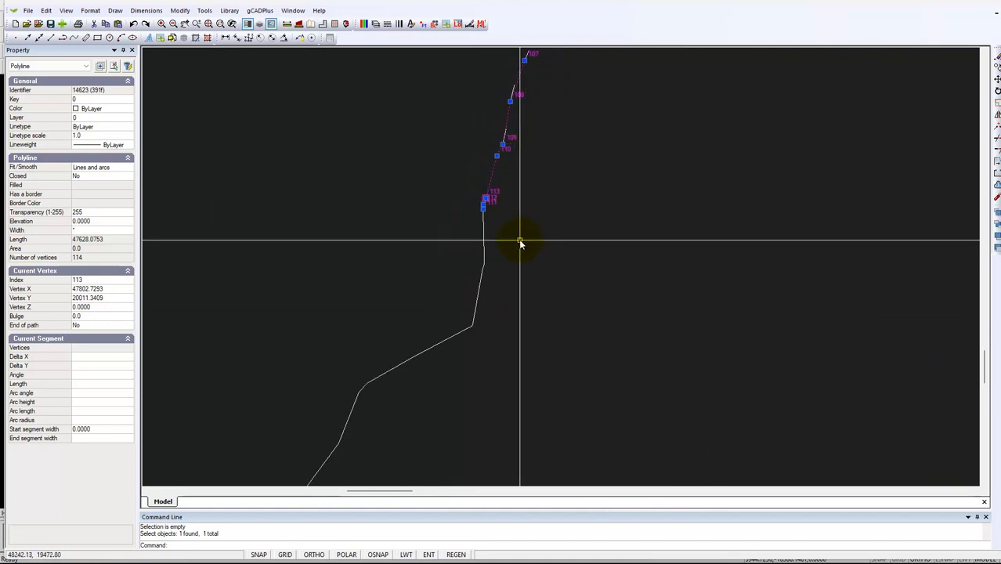
{"action": "scroll", "coordinate": [520, 241], "scroll_direction": "up", "scroll_amount": 2}
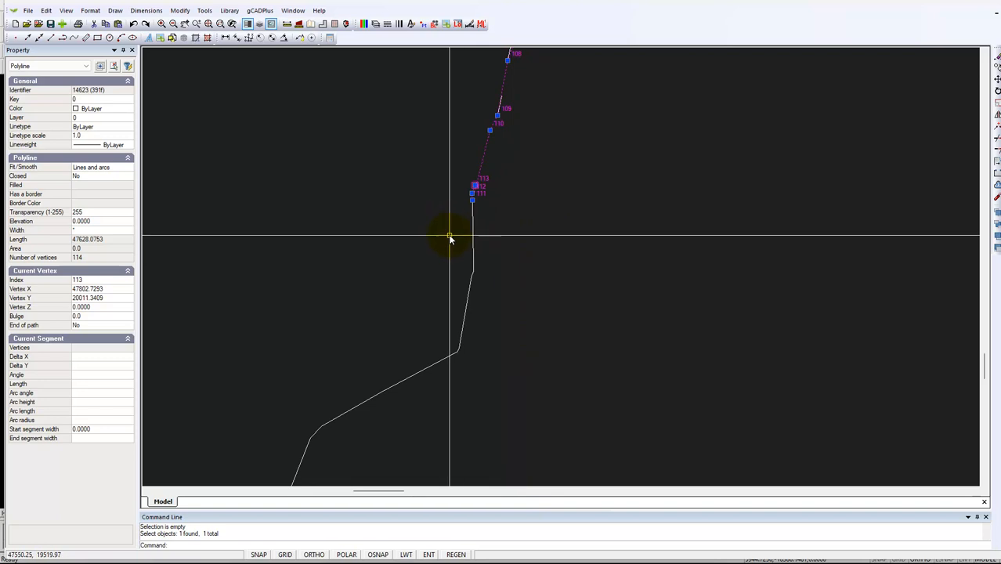
{"action": "left_click_drag", "start_coordinate": [467, 238], "coordinate": [464, 235]}
{"action": "left_click_drag", "start_coordinate": [481, 315], "coordinate": [456, 299]}
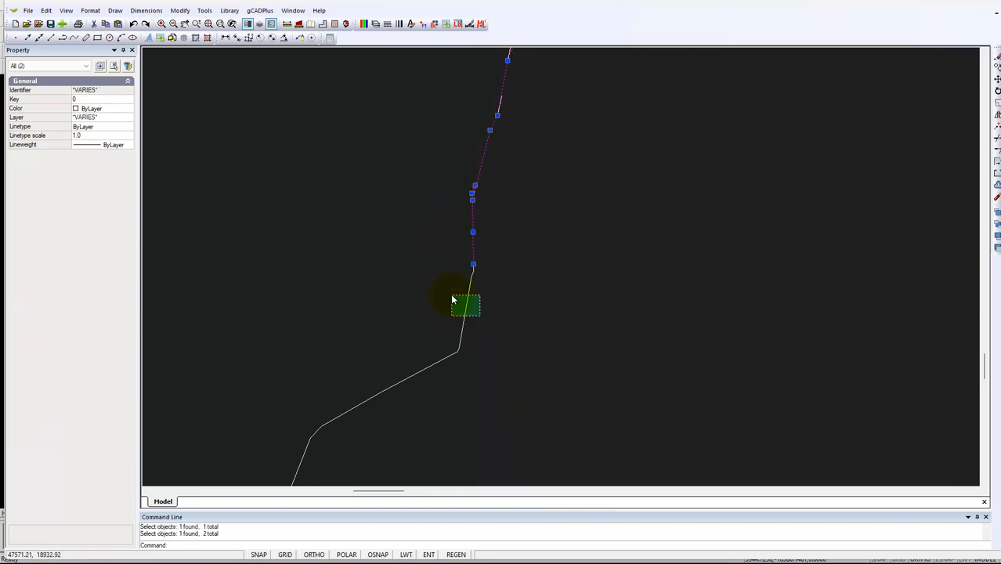
{"action": "right_click", "coordinate": [482, 260]}
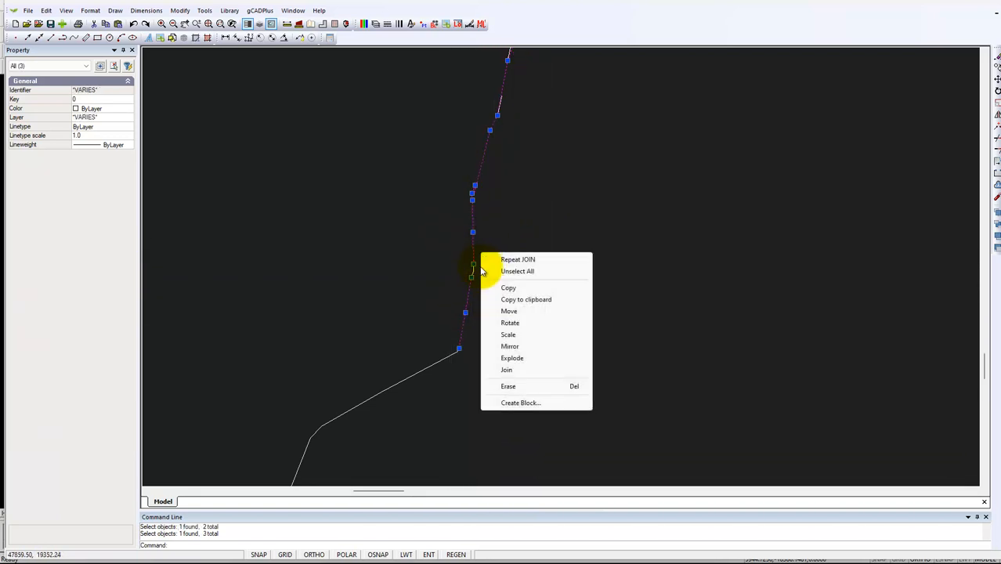
{"action": "left_click", "coordinate": [507, 371]}
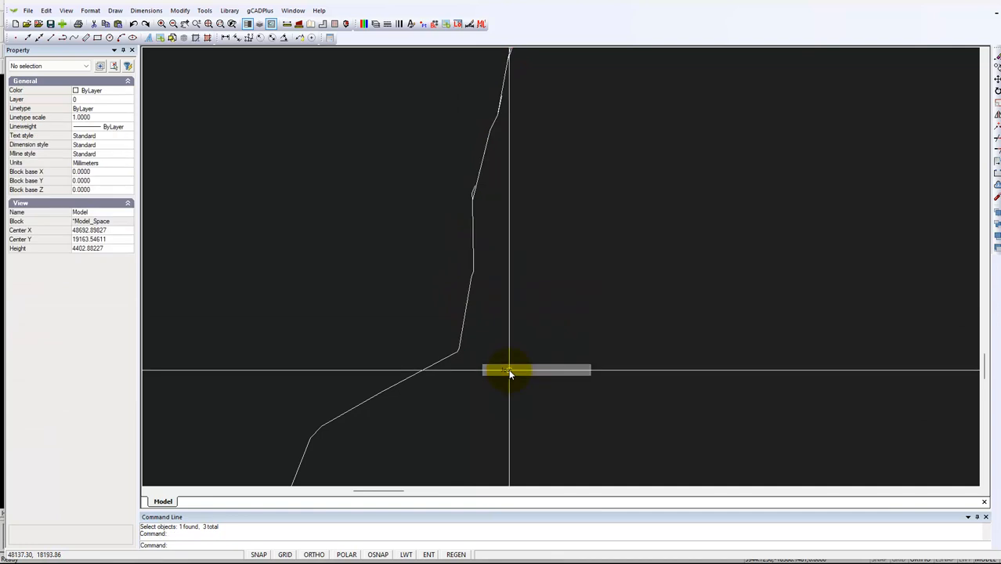
{"action": "left_click", "coordinate": [465, 320]}
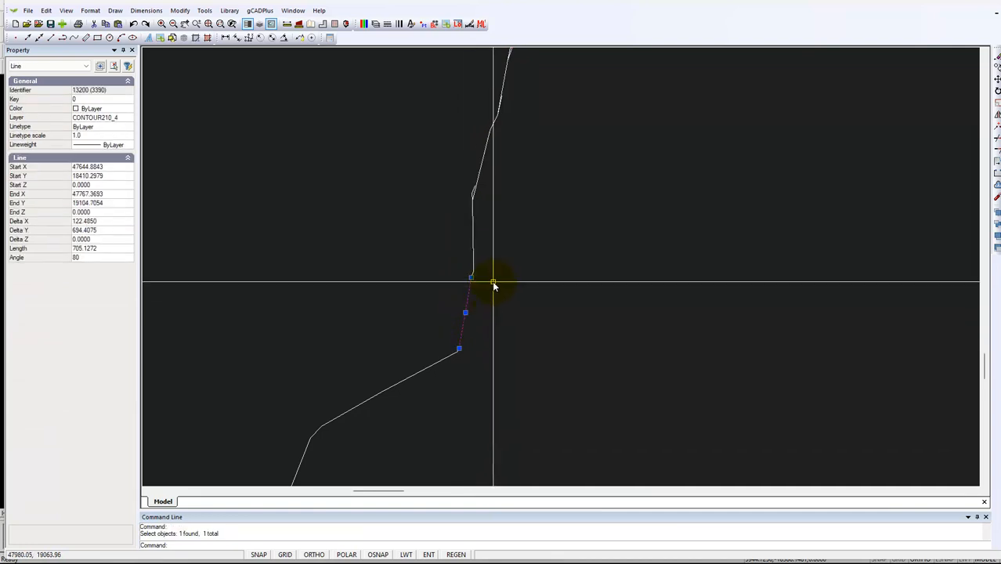
{"action": "left_click", "coordinate": [474, 255]}
{"action": "scroll", "coordinate": [470, 257], "scroll_direction": "up", "scroll_amount": 3}
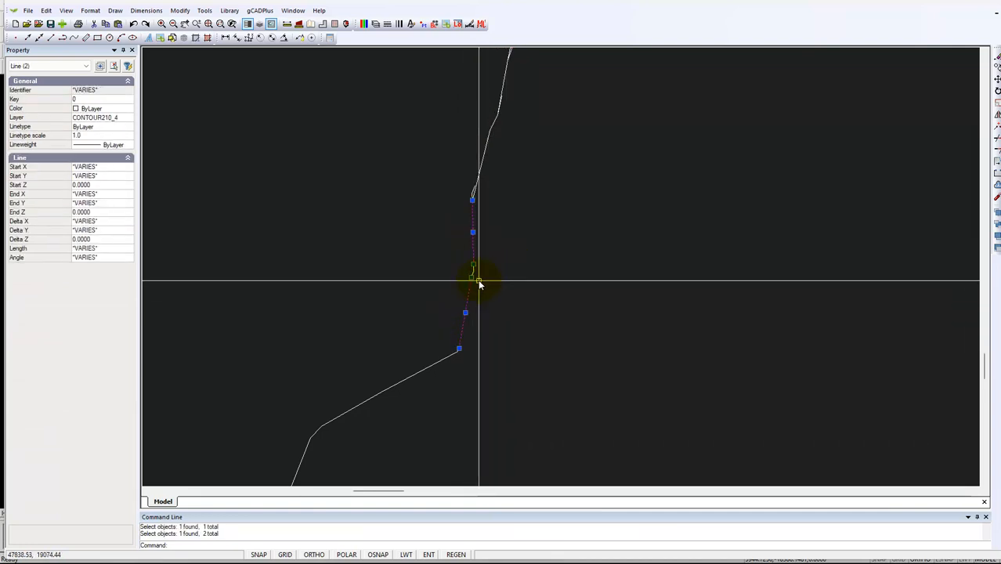
{"action": "left_click", "coordinate": [469, 251]}
{"action": "left_click", "coordinate": [466, 269]}
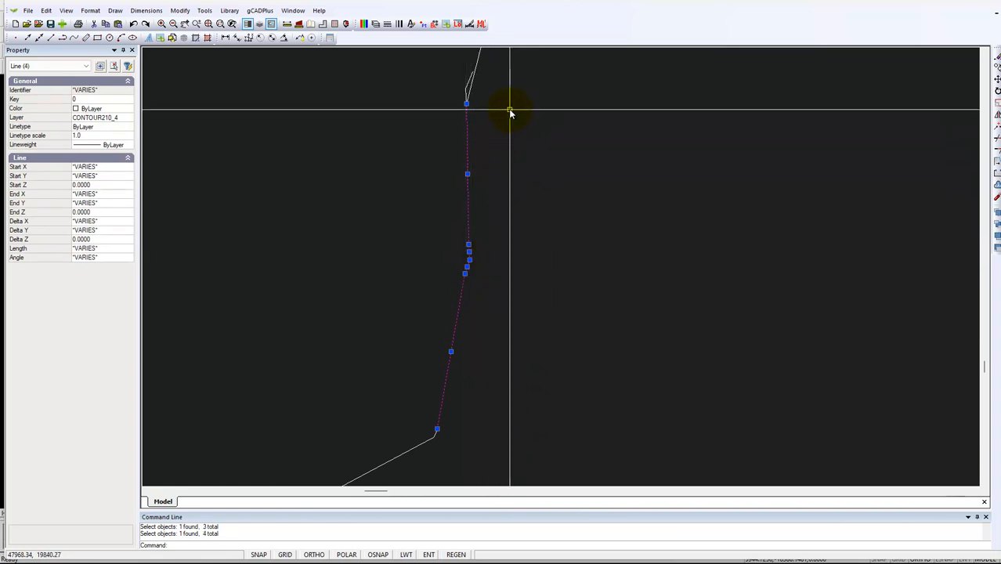
{"action": "middle_click_drag", "start_coordinate": [505, 131], "coordinate": [472, 372]}
{"action": "scroll", "coordinate": [440, 337], "scroll_direction": "up", "scroll_amount": 3}
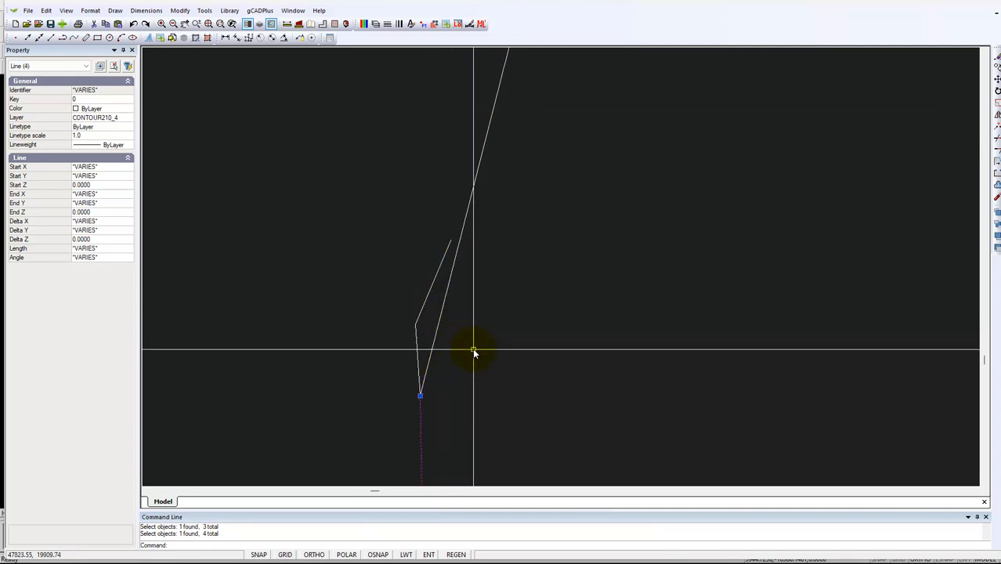
{"action": "key", "text": "Escape"}
Move the last two vertices of the third contour's polyline, 112 and 113, onto vertex 111 to collapse the stray spur.
{"action": "left_click", "coordinate": [426, 302]}
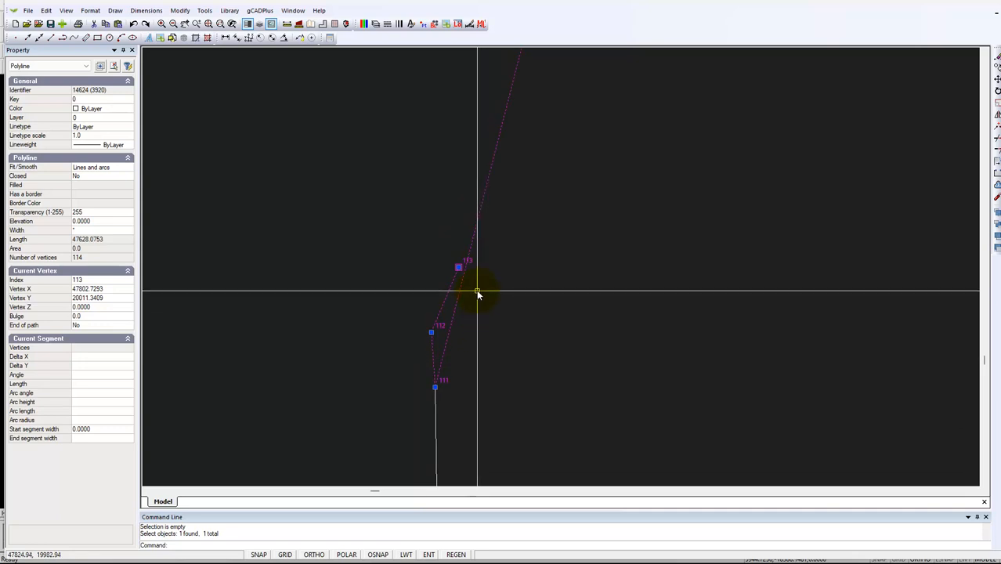
{"action": "left_click", "coordinate": [459, 267]}
{"action": "left_click", "coordinate": [408, 321]}
{"action": "left_click", "coordinate": [423, 350]}
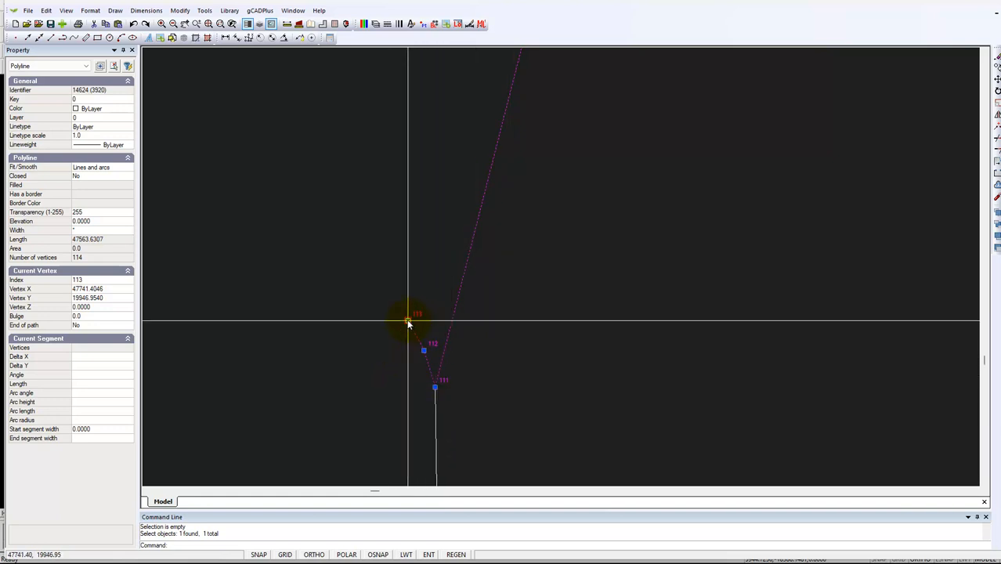
{"action": "left_click", "coordinate": [436, 387]}
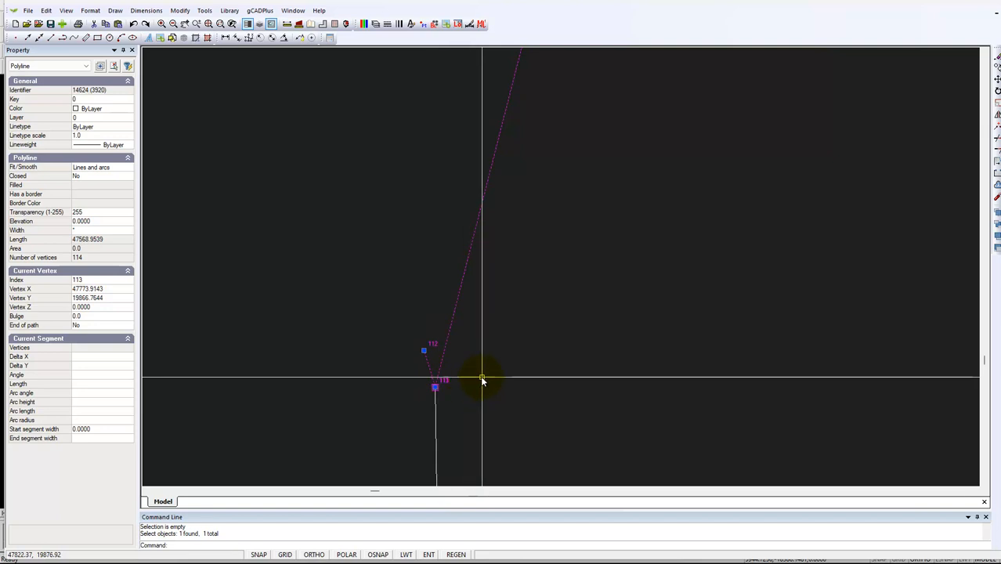
{"action": "scroll", "coordinate": [467, 349], "scroll_direction": "up", "scroll_amount": 3}
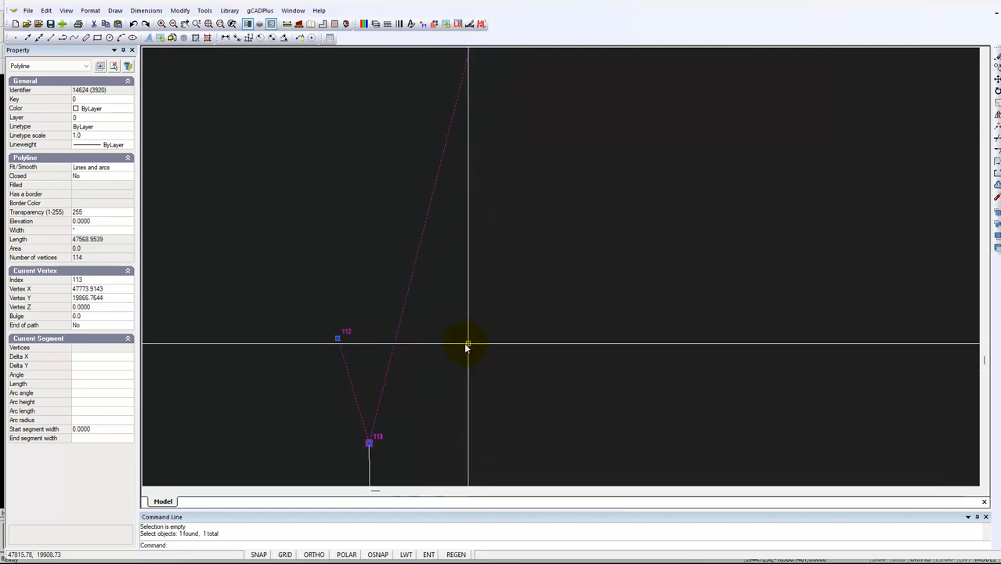
{"action": "left_click", "coordinate": [341, 340]}
{"action": "left_click", "coordinate": [370, 443]}
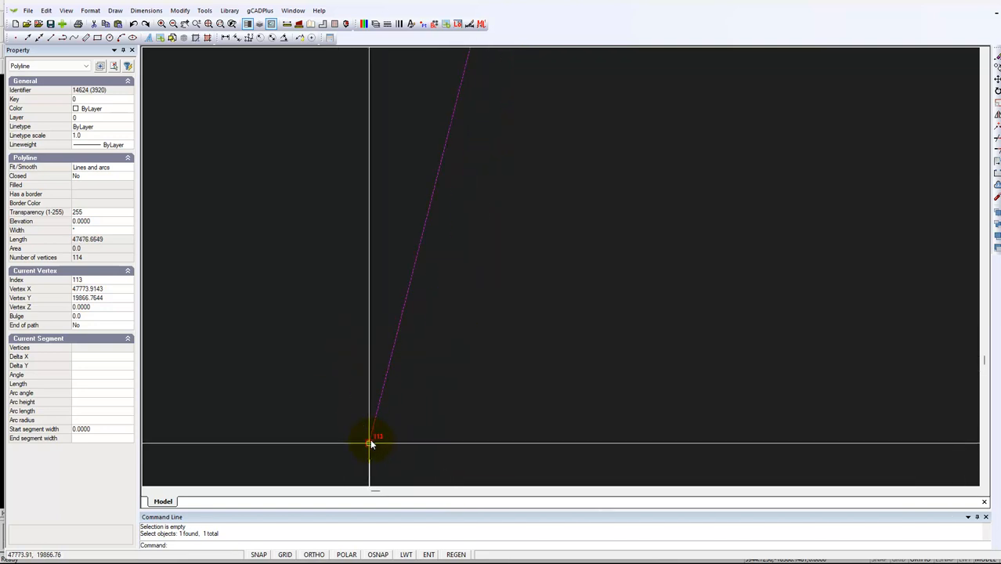
{"action": "key", "text": "Escape"}
Select the corrected polyline together with the line segments directly below its lower end and join them.
{"action": "middle_click_drag", "start_coordinate": [442, 416], "coordinate": [594, 217]}
{"action": "left_click", "coordinate": [614, 348]}
{"action": "left_click", "coordinate": [526, 205]}
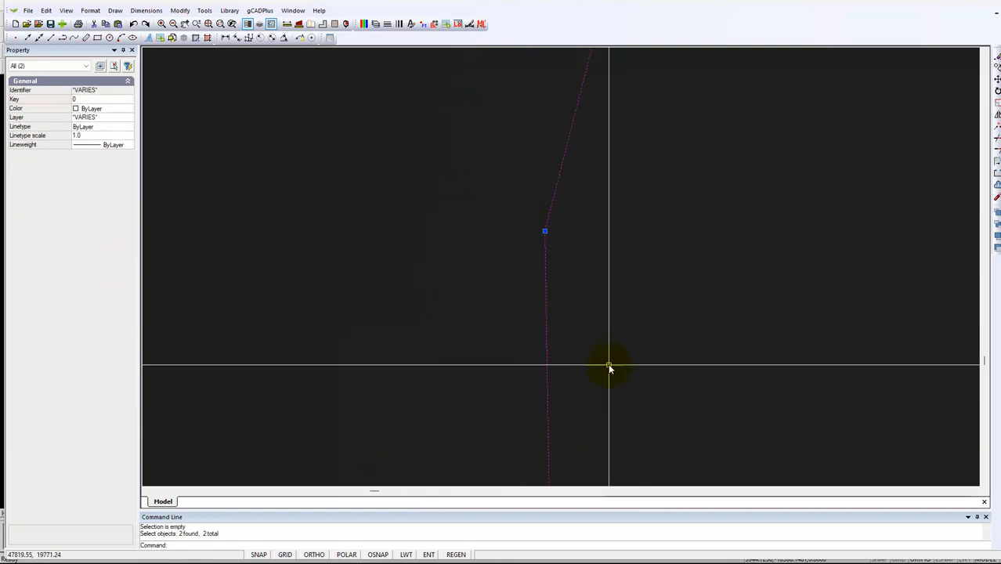
{"action": "scroll", "coordinate": [579, 345], "scroll_direction": "down", "scroll_amount": 2}
{"action": "right_click", "coordinate": [558, 298]}
{"action": "left_click", "coordinate": [545, 345]}
{"action": "middle_click_drag", "start_coordinate": [578, 430], "coordinate": [533, 356]}
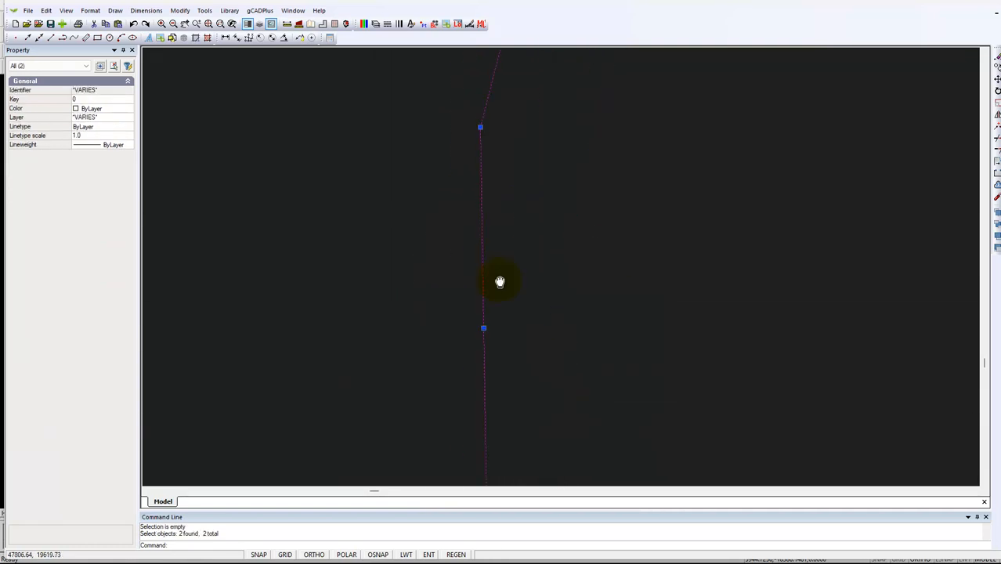
{"action": "scroll", "coordinate": [462, 384], "scroll_direction": "down", "scroll_amount": 4}
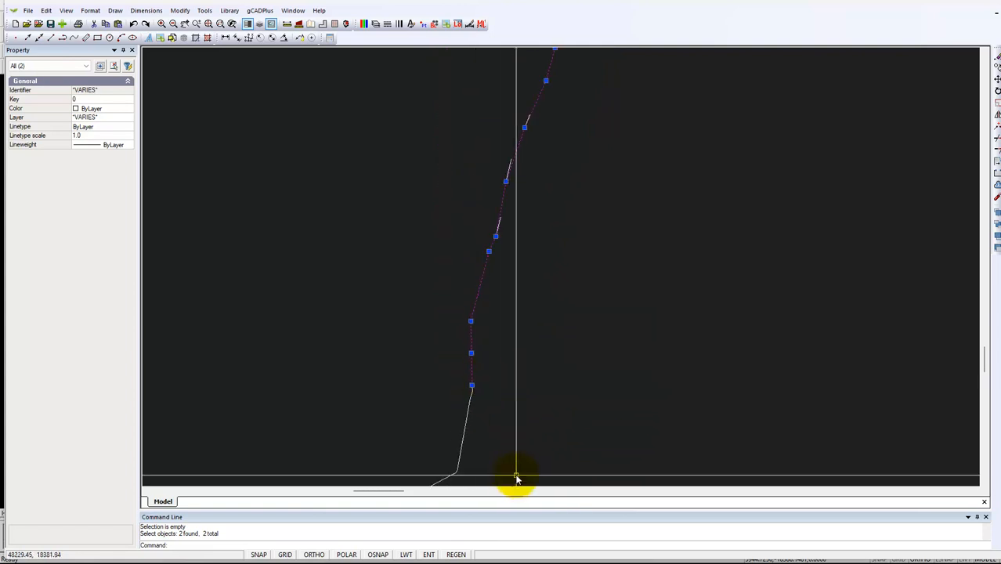
{"action": "left_click", "coordinate": [509, 478]}
{"action": "left_click", "coordinate": [442, 383]}
{"action": "right_click", "coordinate": [456, 391]}
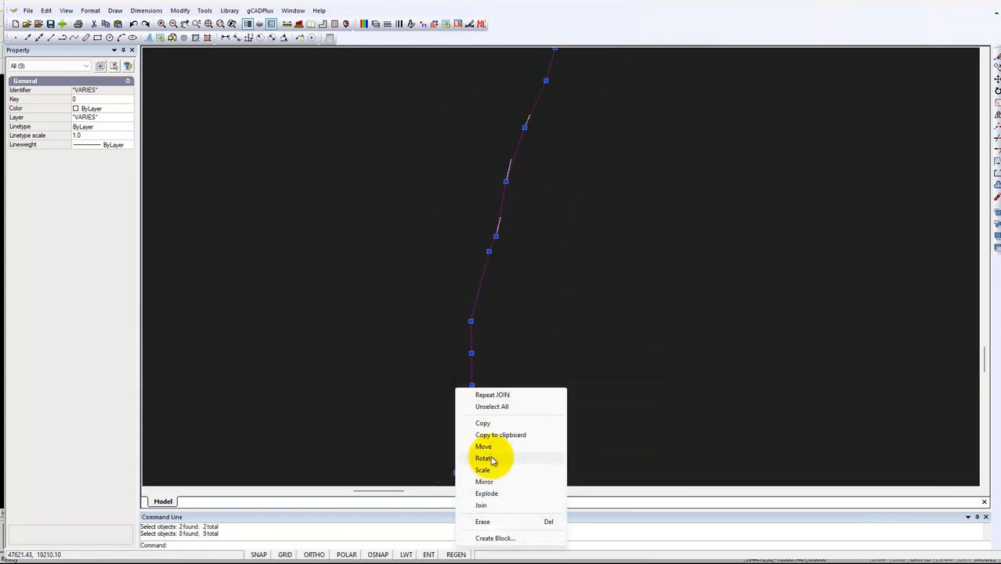
{"action": "left_click", "coordinate": [482, 506]}
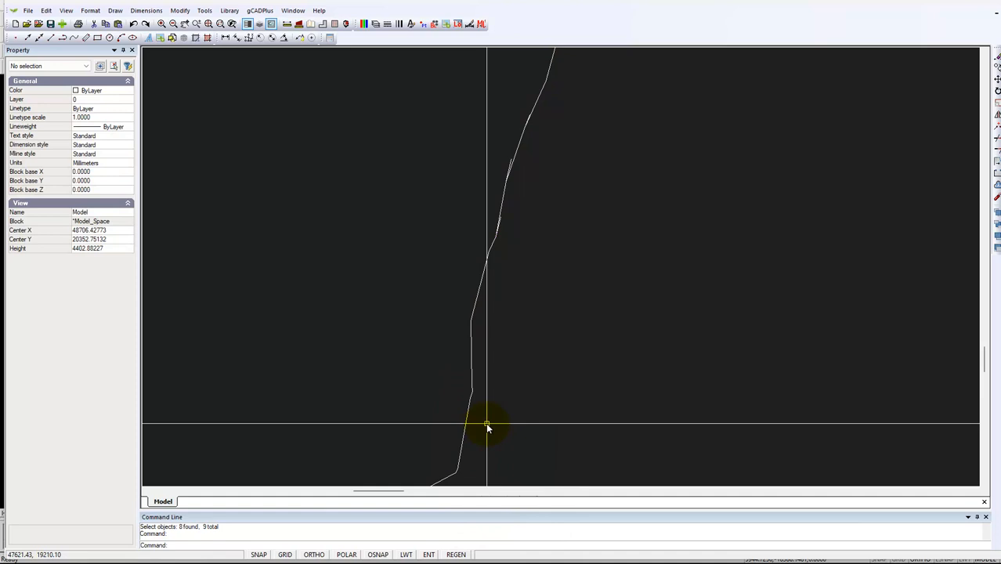
Examine how far the joined polyline extends, including the short stray lines beside it and a loose segment beyond its lower end.
{"action": "left_click", "coordinate": [472, 384]}
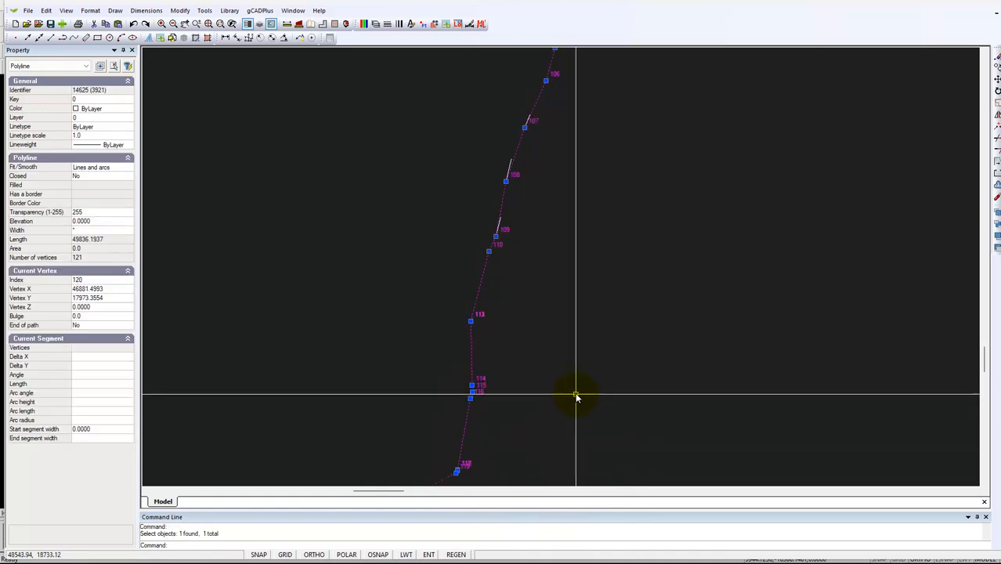
{"action": "scroll", "coordinate": [509, 172], "scroll_direction": "up", "scroll_amount": 5}
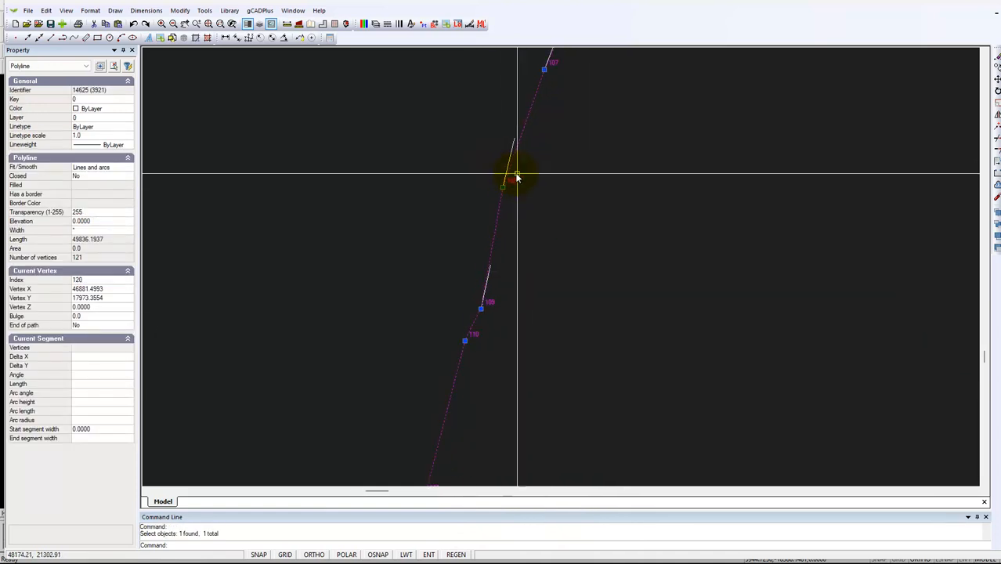
{"action": "scroll", "coordinate": [525, 349], "scroll_direction": "down", "scroll_amount": 3}
{"action": "scroll", "coordinate": [525, 349], "scroll_direction": "down", "scroll_amount": 2}
{"action": "right_click", "coordinate": [526, 350]}
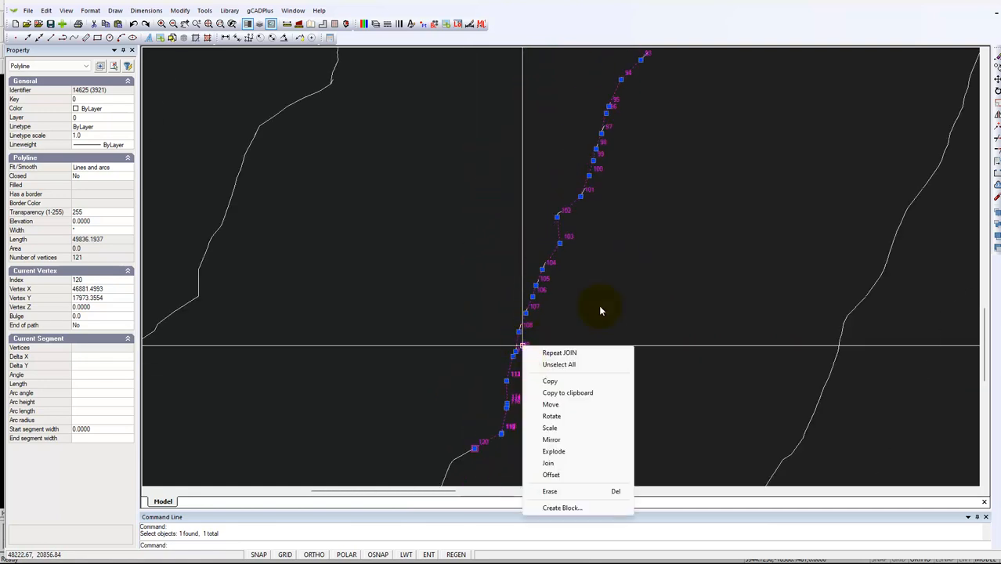
{"action": "key", "text": "Escape"}
{"action": "key", "text": "Escape"}
{"action": "scroll", "coordinate": [596, 361], "scroll_direction": "down", "scroll_amount": 1}
{"action": "left_click", "coordinate": [552, 340]}
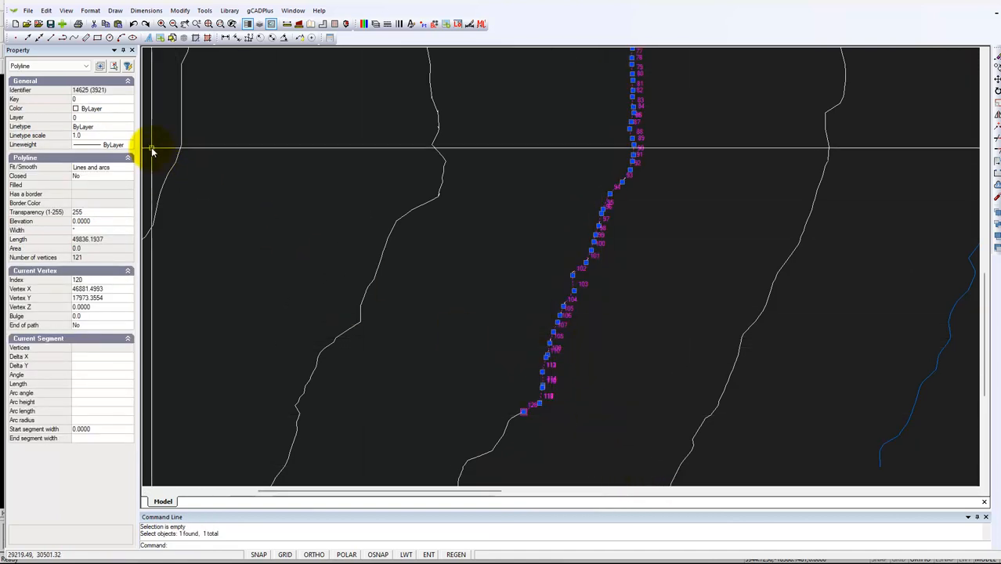
{"action": "scroll", "coordinate": [482, 396], "scroll_direction": "down", "scroll_amount": 2}
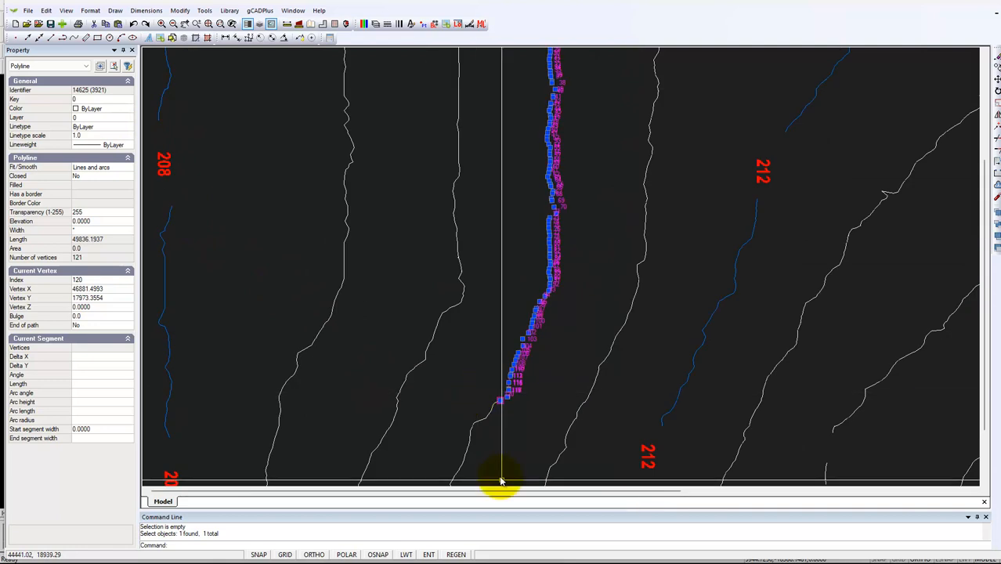
{"action": "middle_click_drag", "start_coordinate": [492, 442], "coordinate": [503, 259]}
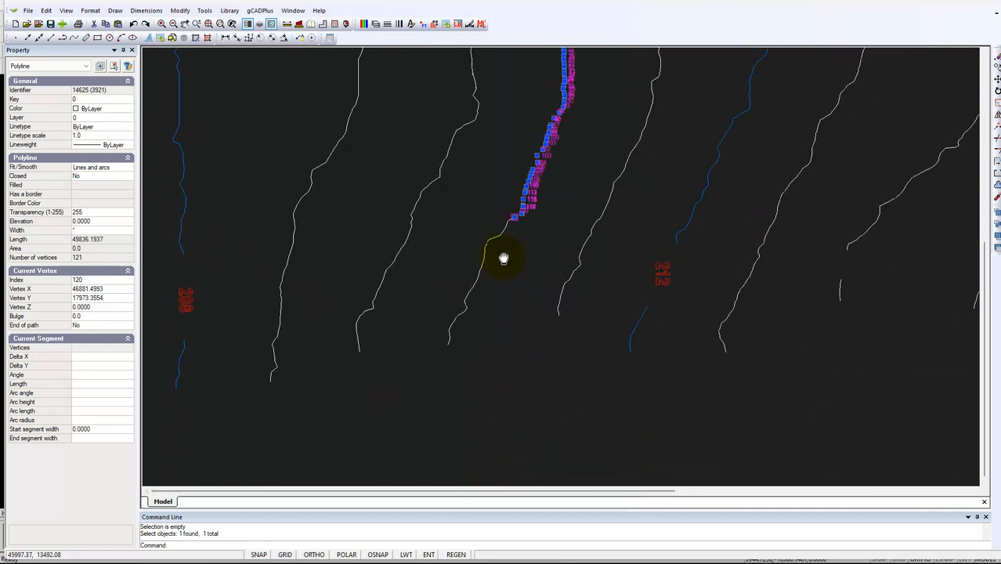
{"action": "key", "text": "Escape"}
{"action": "left_click", "coordinate": [460, 328]}
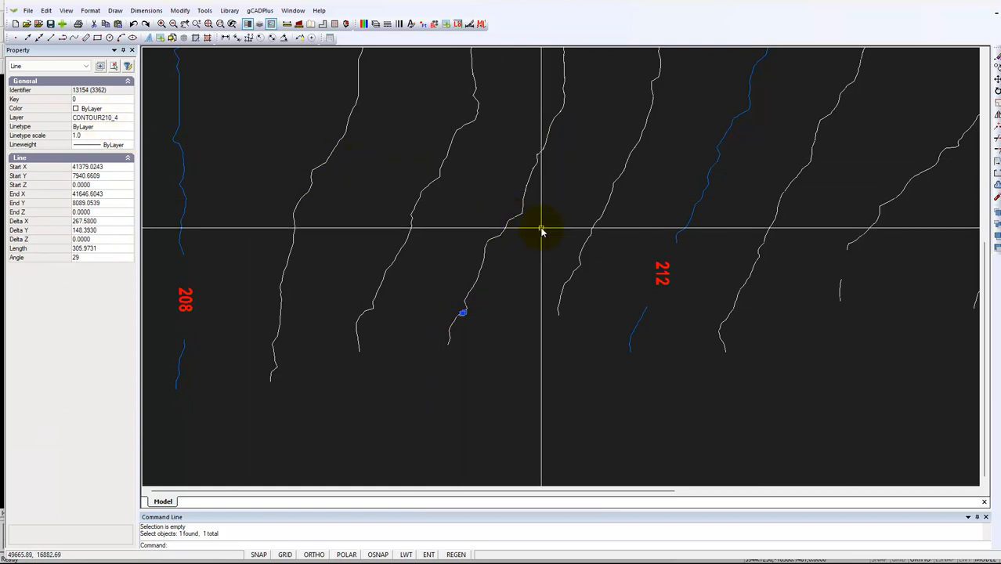
{"action": "key", "text": "Escape"}
Set the elevation of the third white contour's joined polyline to 201.
{"action": "left_click", "coordinate": [550, 138]}
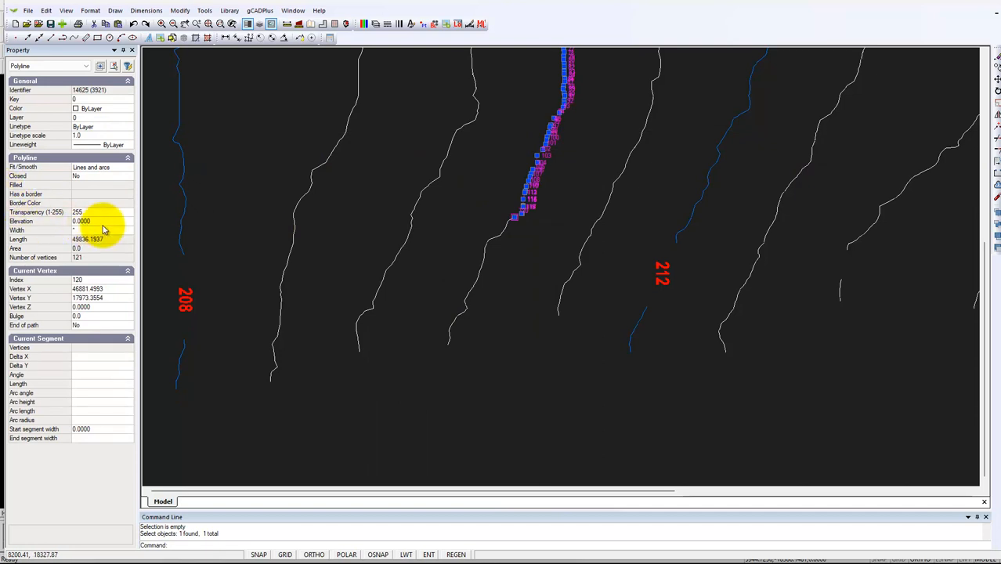
{"action": "left_click", "coordinate": [102, 221]}
{"action": "type", "text": "2"}
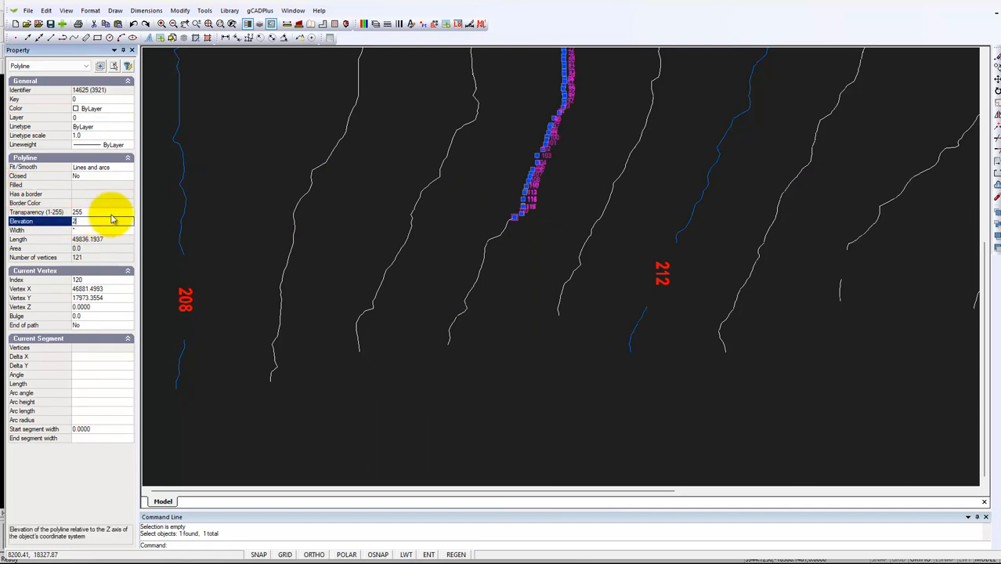
{"action": "type", "text": "01.4"}
{"action": "type", "text": "0000"}
{"action": "key", "text": "Return"}
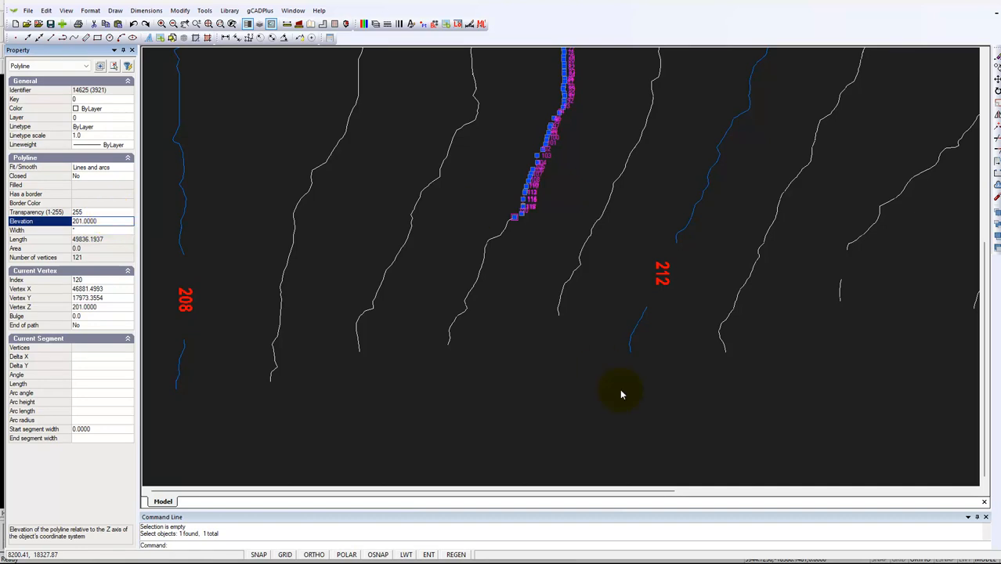
{"action": "key", "text": "Escape"}
Check the elevation of the upper part of the blue 208 contour.
{"action": "scroll", "coordinate": [554, 392], "scroll_direction": "down", "scroll_amount": 3}
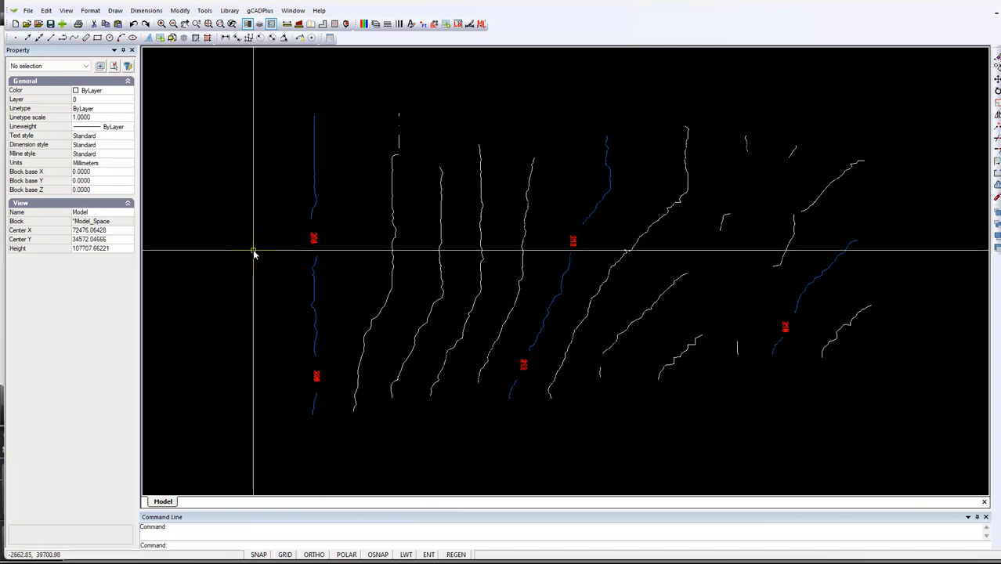
{"action": "left_click", "coordinate": [314, 197]}
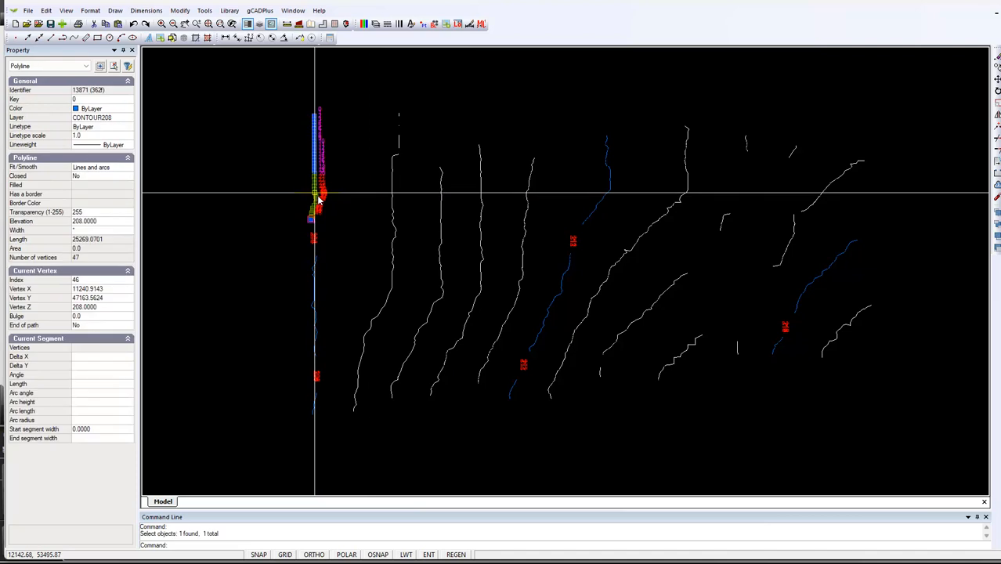
{"action": "key", "text": "Escape"}
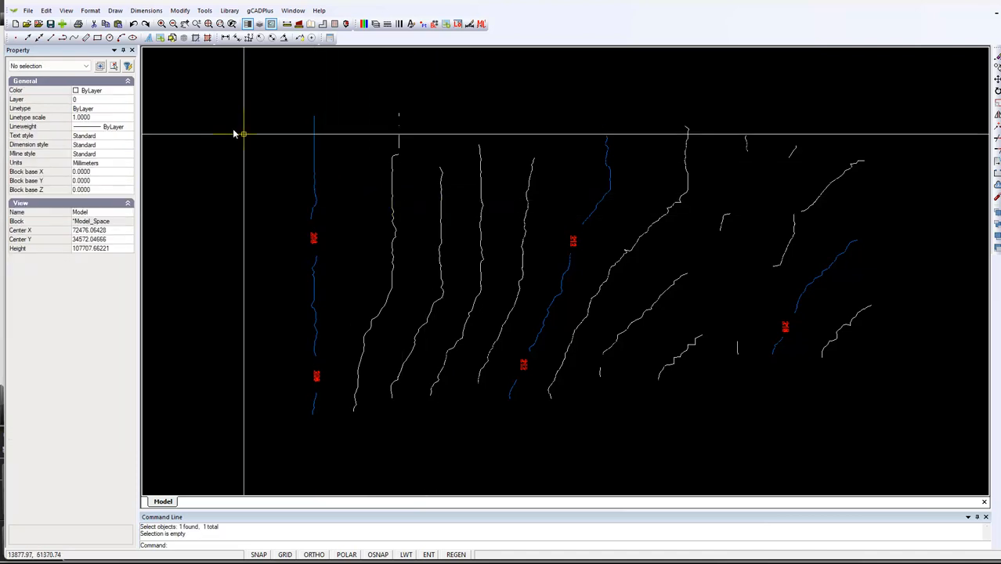
Save the drawing in AutoCAD DXF format on the Desktop as ContoursWith3DAcad2000, replacing the existing file.
{"action": "left_click", "coordinate": [28, 11]}
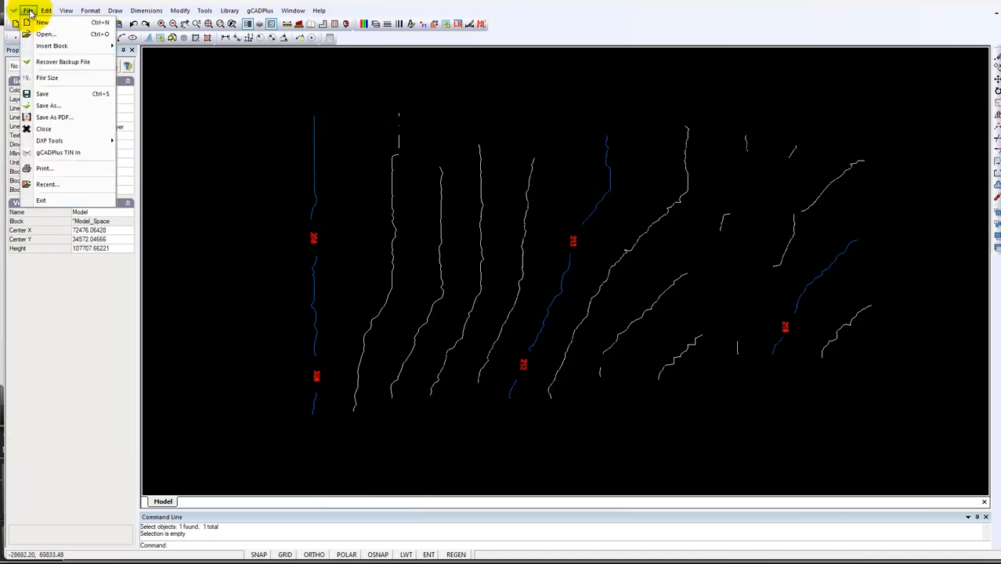
{"action": "left_click", "coordinate": [62, 105]}
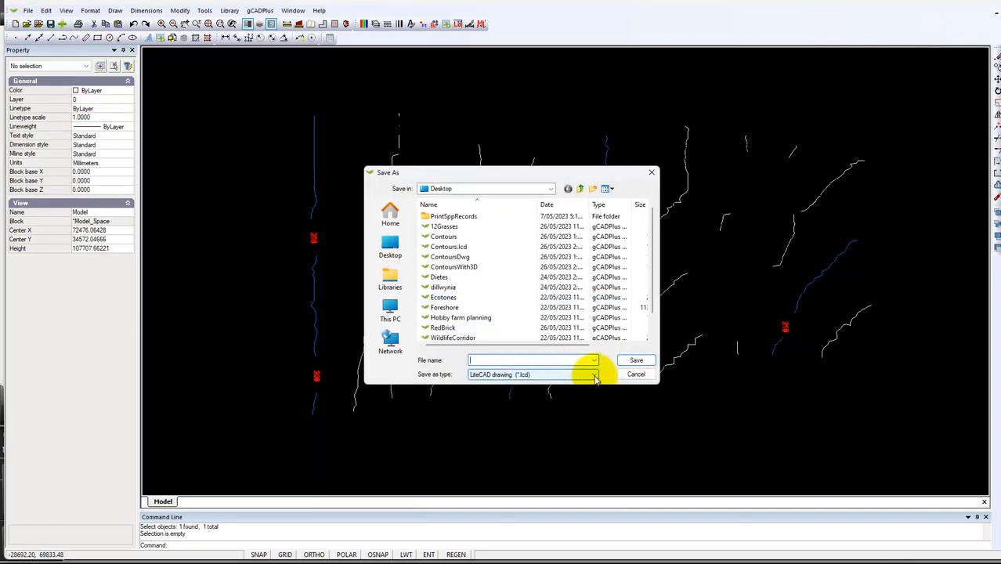
{"action": "left_click", "coordinate": [593, 375]}
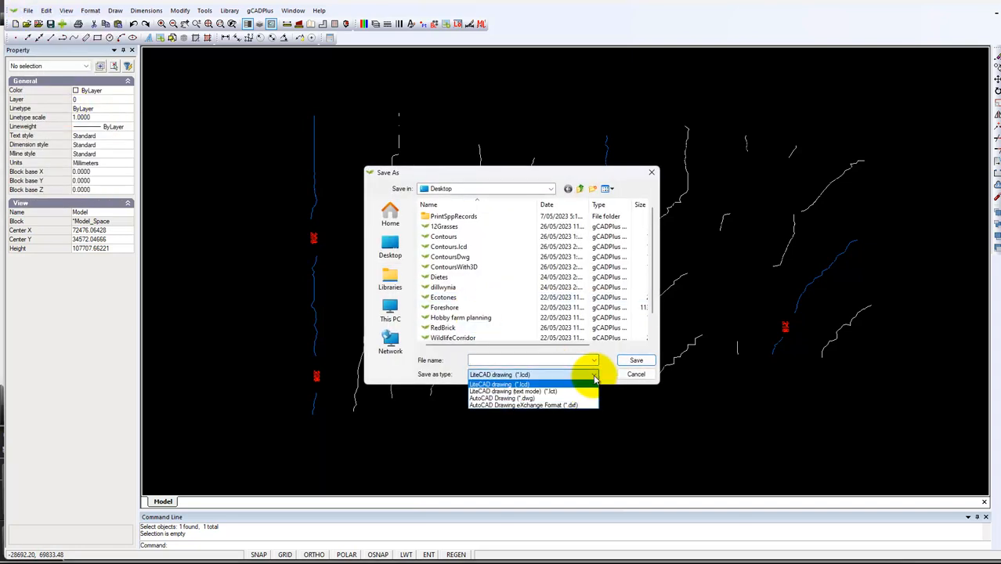
{"action": "left_click", "coordinate": [557, 405]}
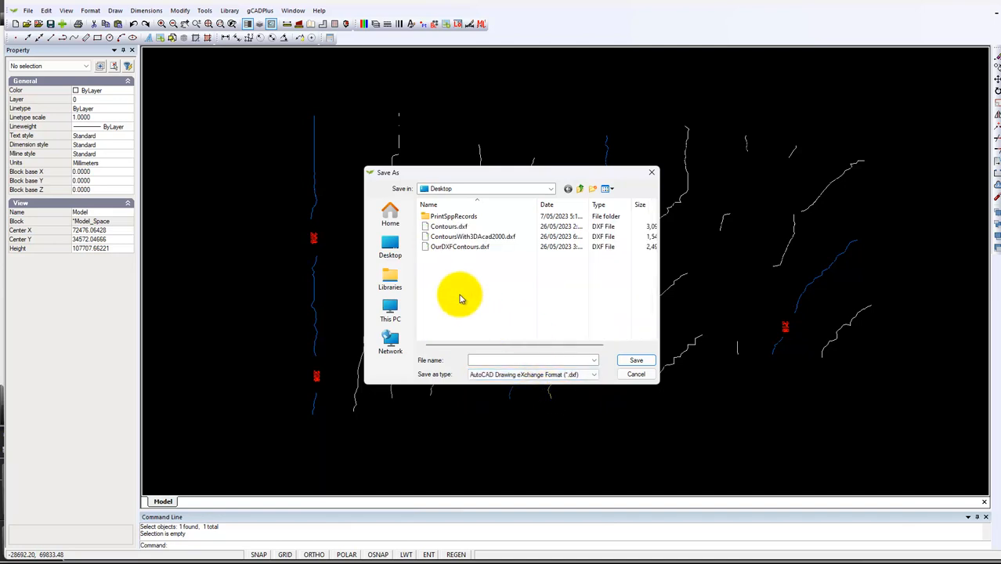
{"action": "left_click", "coordinate": [479, 237]}
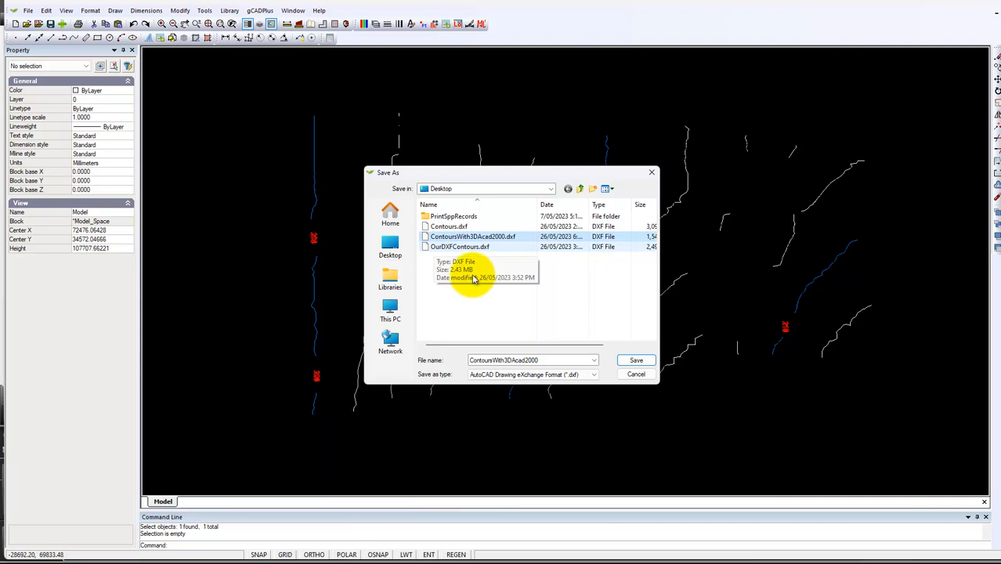
{"action": "left_click", "coordinate": [637, 362]}
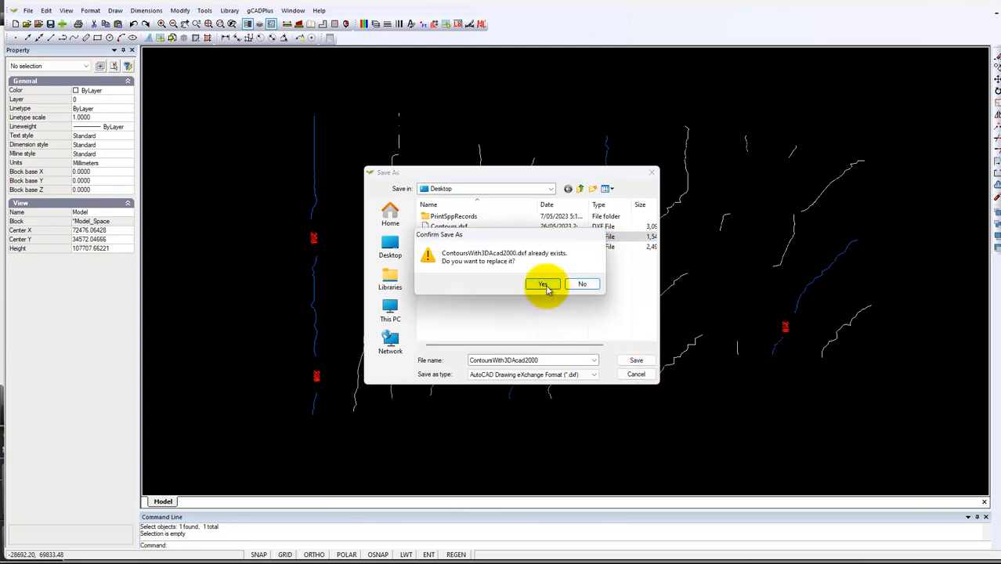
{"action": "left_click", "coordinate": [546, 286]}
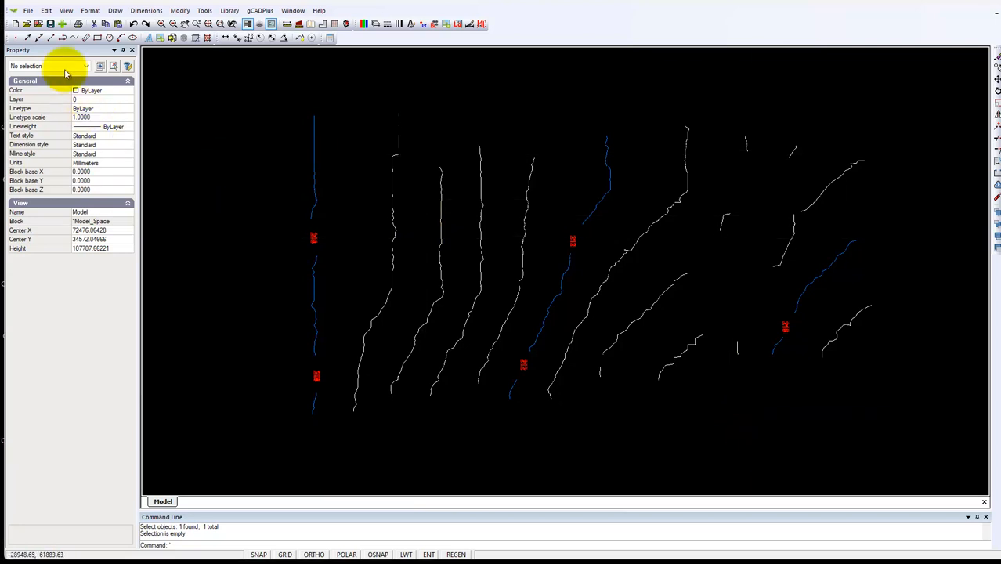
Export the drawing with gCADPlus DXF Out as OurDXFContours on the Desktop, replacing the existing file.
{"action": "left_click", "coordinate": [28, 11]}
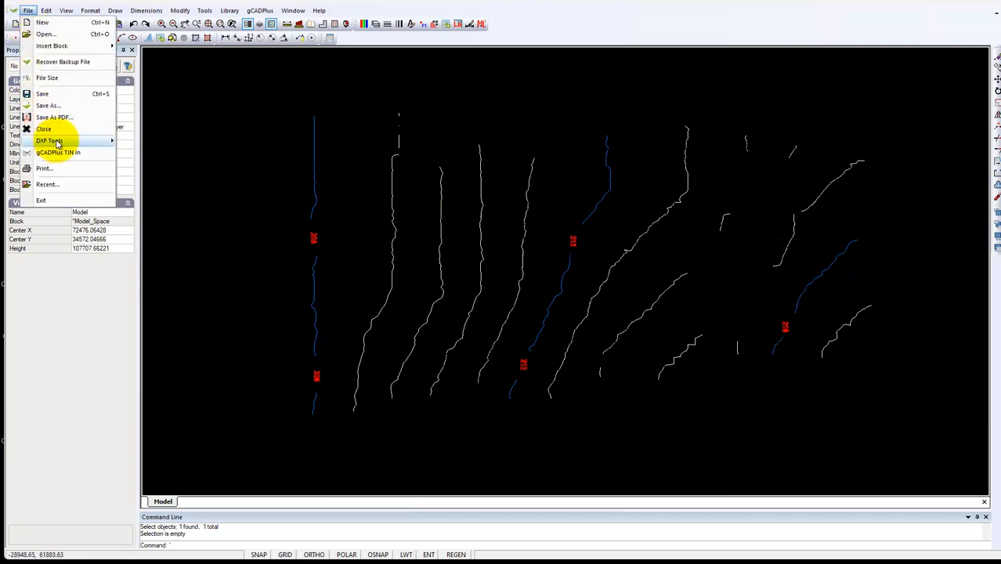
{"action": "mouse_move", "coordinate": [57, 142]}
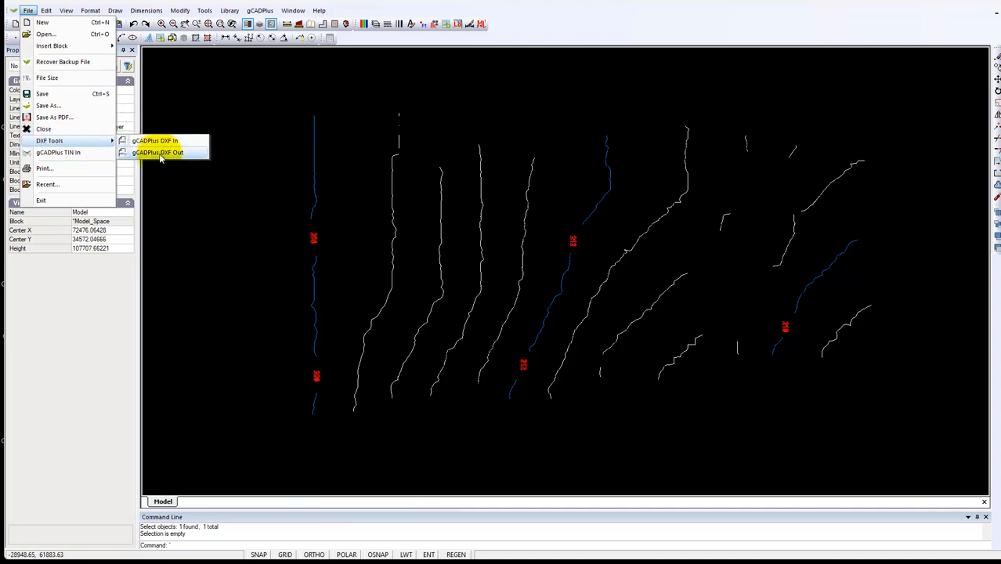
{"action": "left_click", "coordinate": [163, 153]}
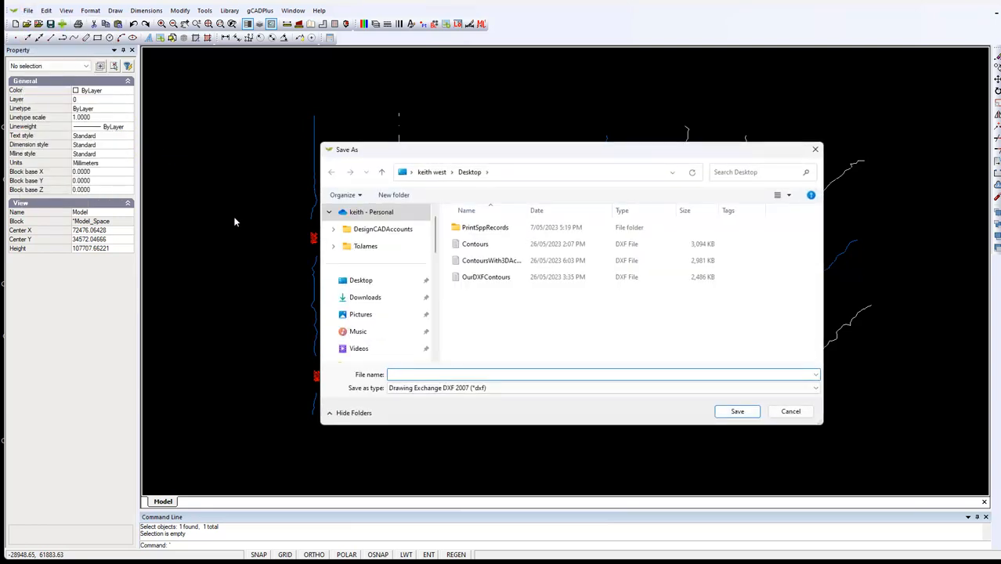
{"action": "left_click", "coordinate": [485, 280]}
{"action": "left_click", "coordinate": [737, 410]}
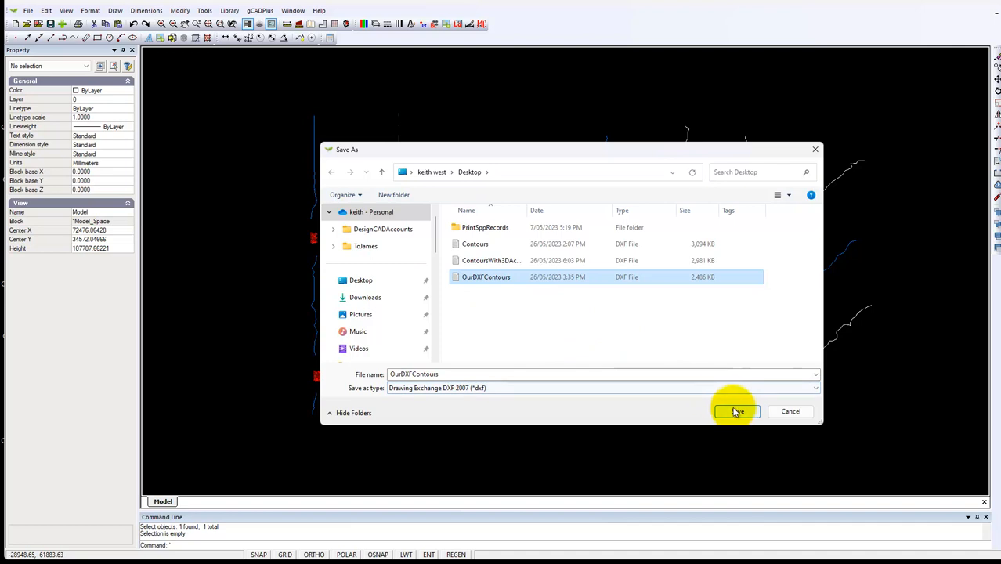
{"action": "left_click", "coordinate": [542, 283]}
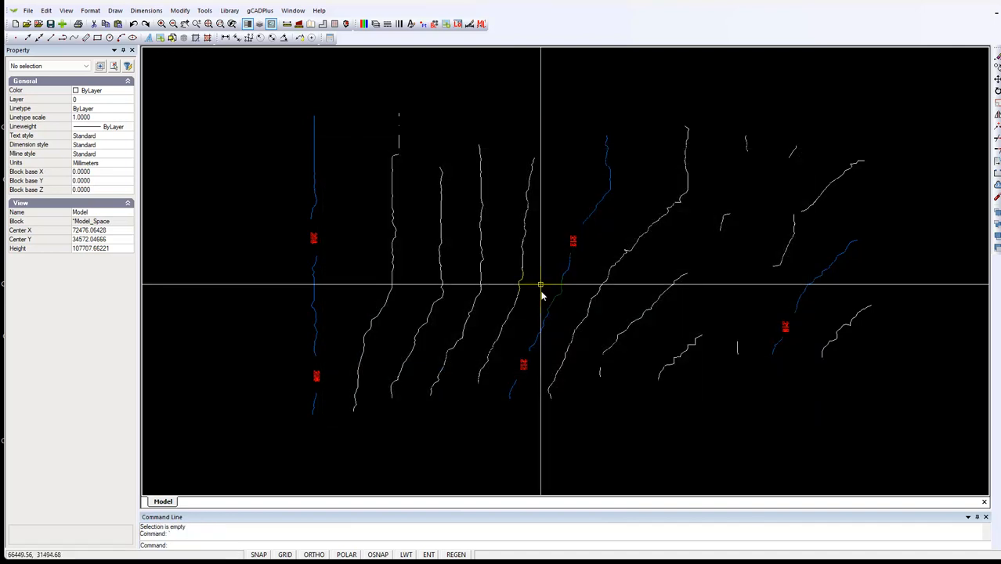
Switch to Dxf2xyz and convert the OurDXFContours DXF on the Desktop to an XYZ file, replacing the existing one.
{"action": "mouse_move", "coordinate": [603, 549]}
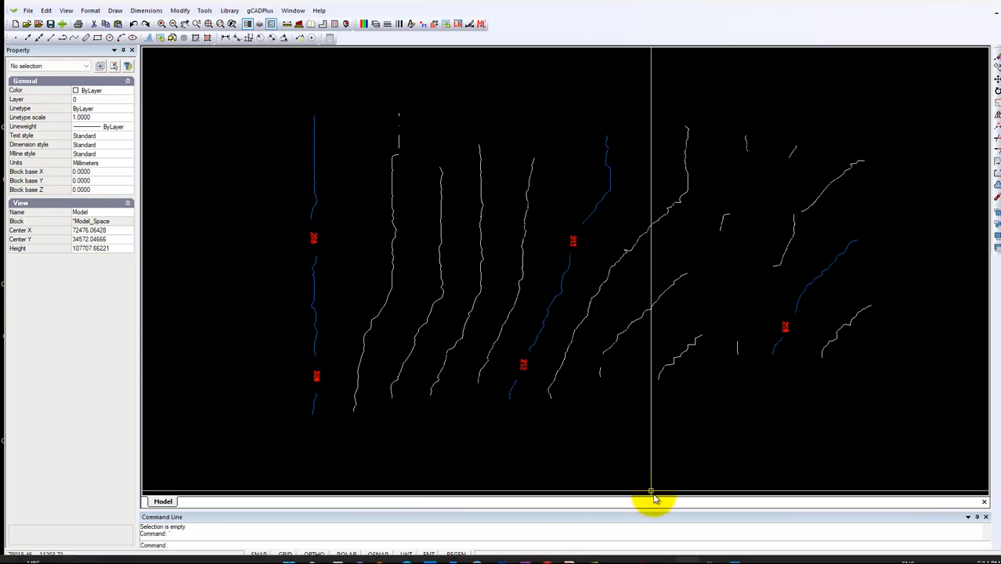
{"action": "left_click", "coordinate": [735, 553]}
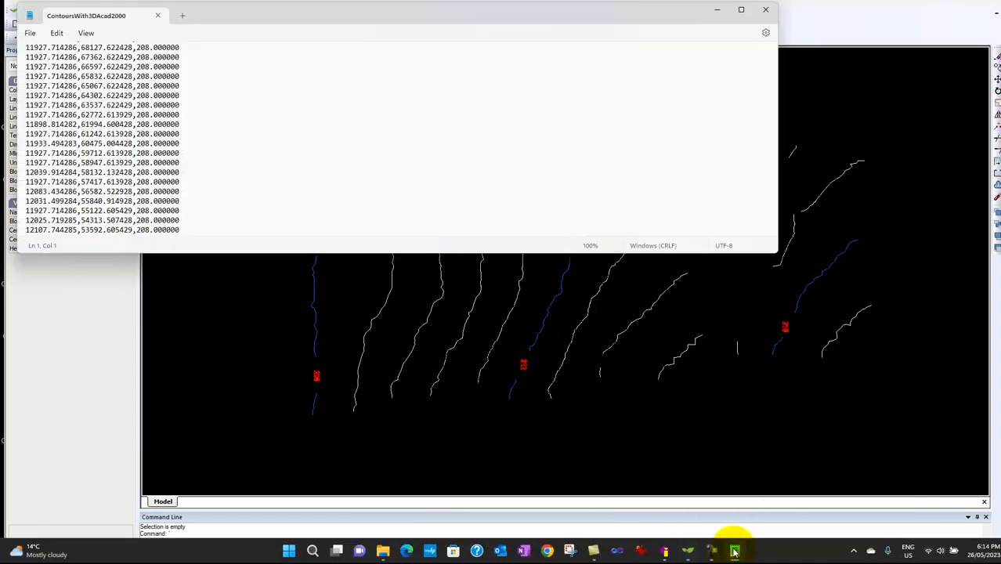
{"action": "key", "text": "alt+Tab"}
{"action": "key", "text": "alt+Tab"}
{"action": "key", "text": "alt+Tab"}
{"action": "key", "text": "alt+Tab"}
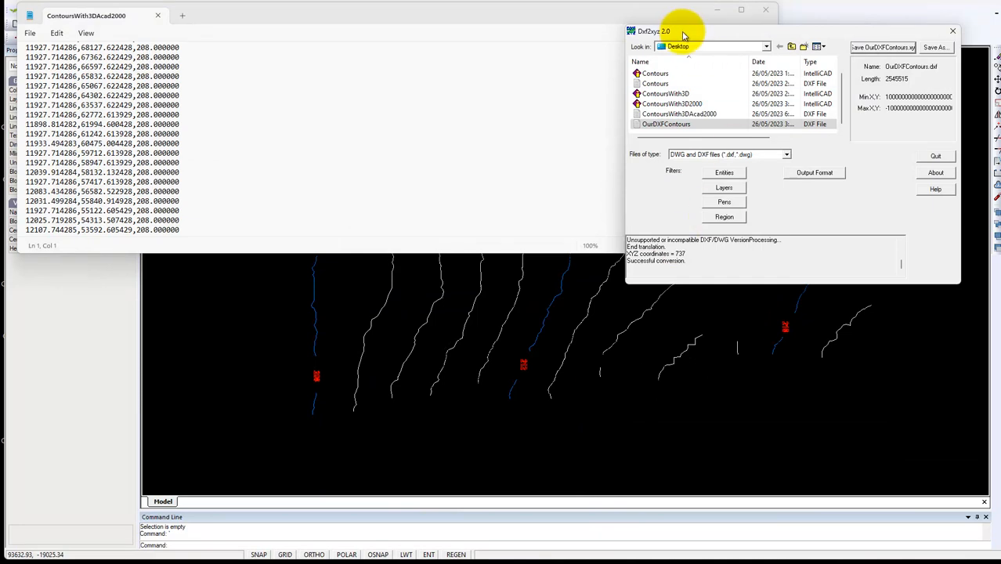
{"action": "left_click", "coordinate": [675, 126]}
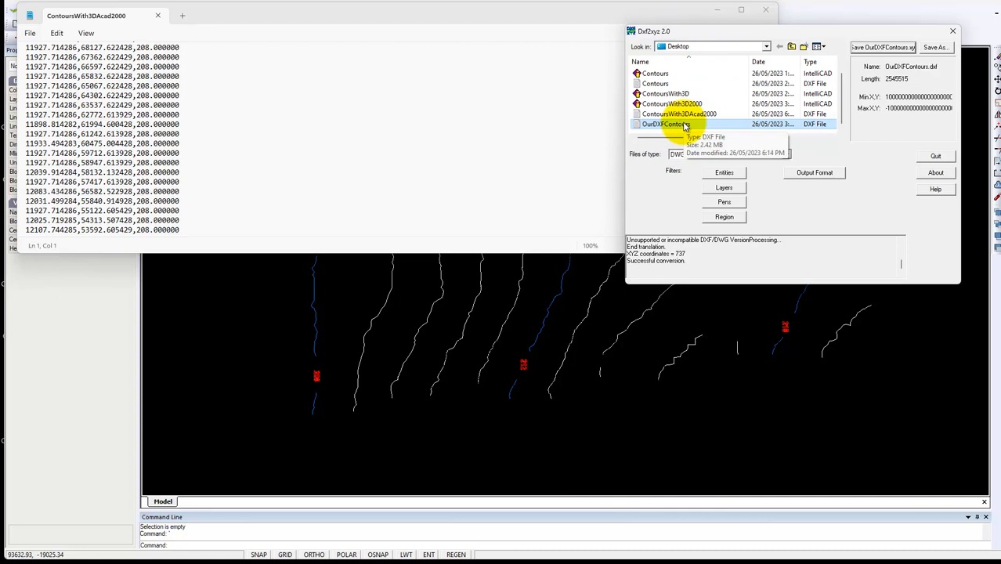
{"action": "left_click", "coordinate": [878, 49]}
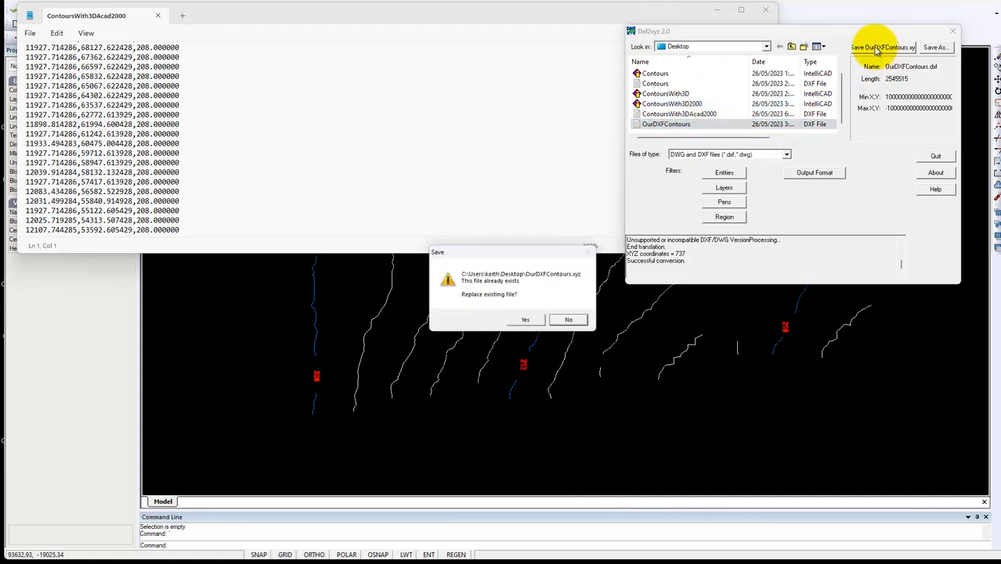
{"action": "left_click", "coordinate": [528, 322]}
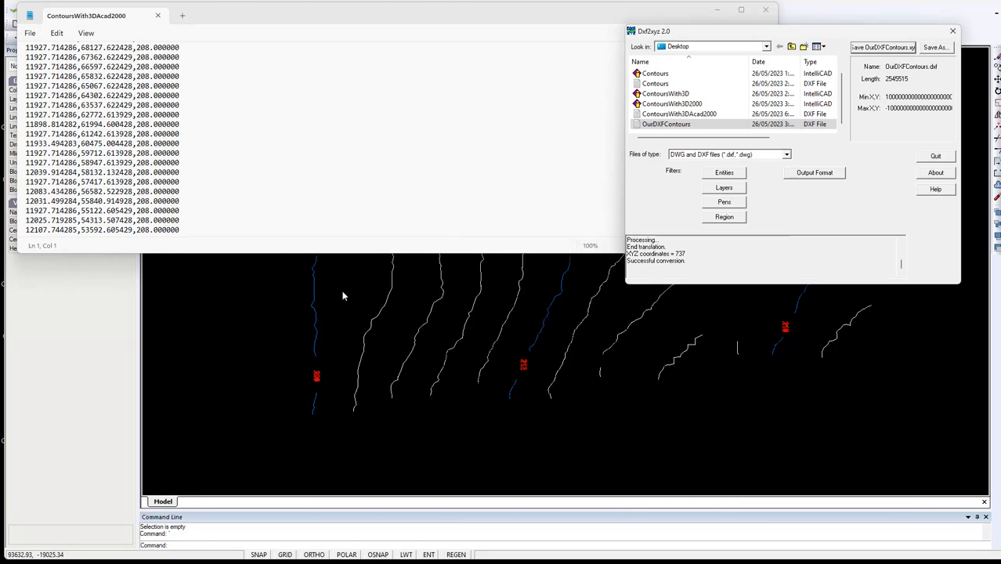
Examine the elevation values in the ContoursWith3DAcad2000 coordinate list, from its first lines to well down the file.
{"action": "left_click", "coordinate": [268, 145]}
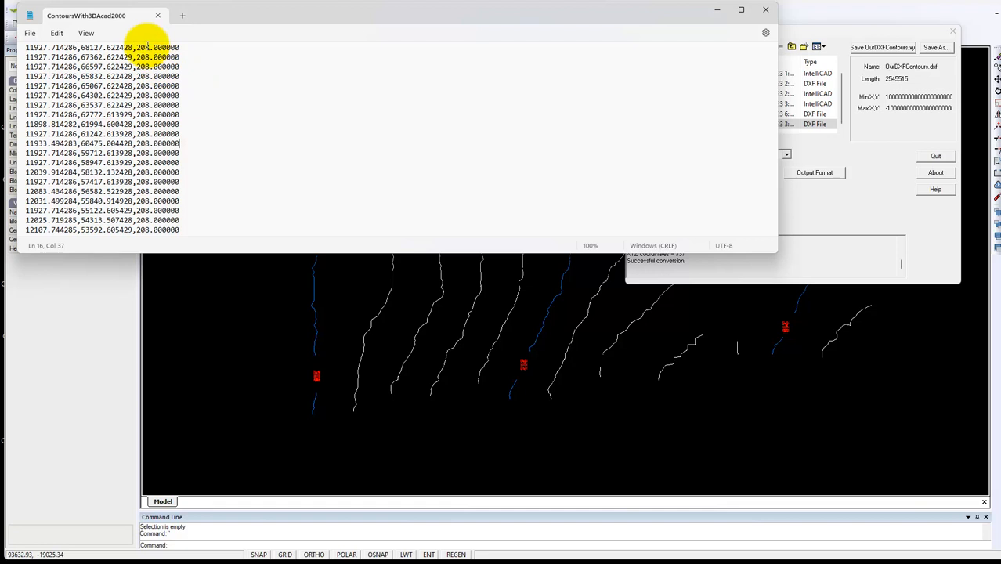
{"action": "scroll", "coordinate": [211, 160], "scroll_direction": "down", "scroll_amount": 3}
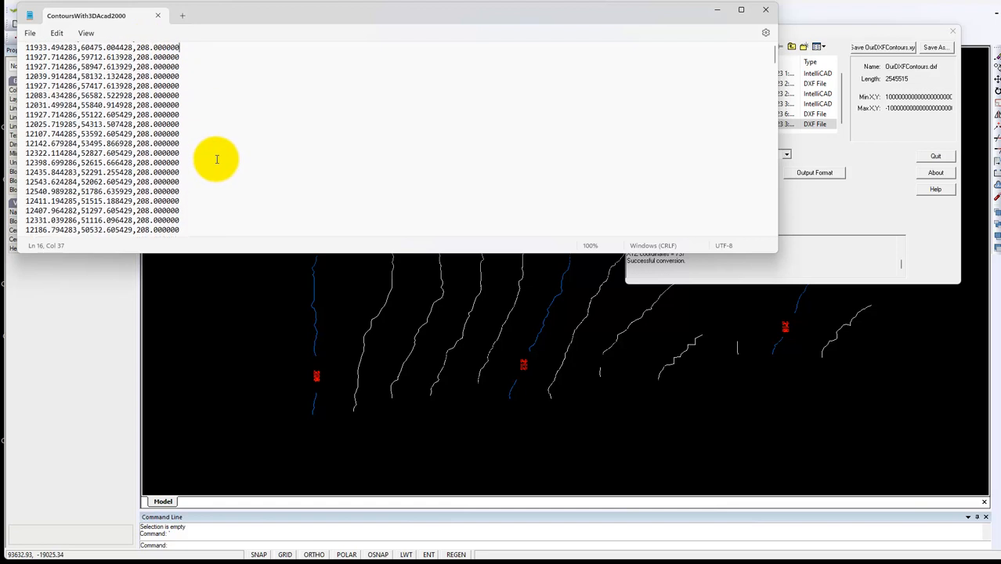
{"action": "scroll", "coordinate": [216, 159], "scroll_direction": "down", "scroll_amount": 20}
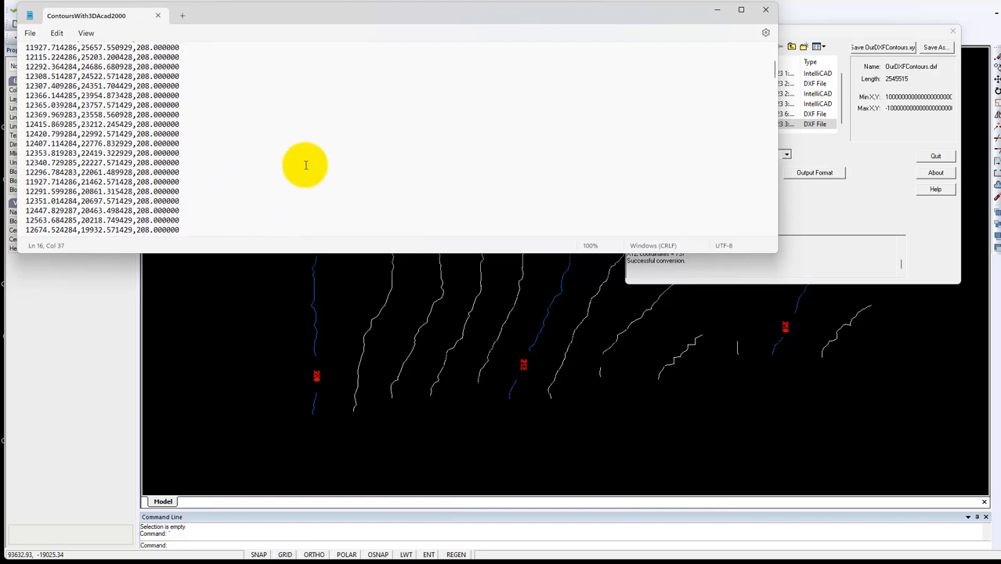
{"action": "left_click_drag", "start_coordinate": [775, 79], "coordinate": [754, 192]}
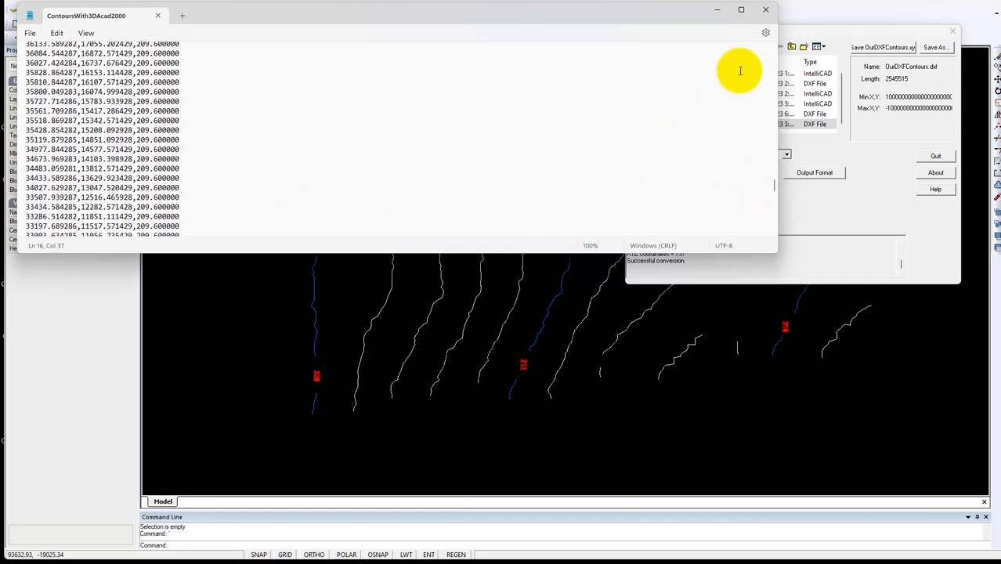
Convert the ContoursWith3DAcad2000 DXF to an XYZ file in Dxf2xyz, replacing the existing file.
{"action": "left_click", "coordinate": [717, 9]}
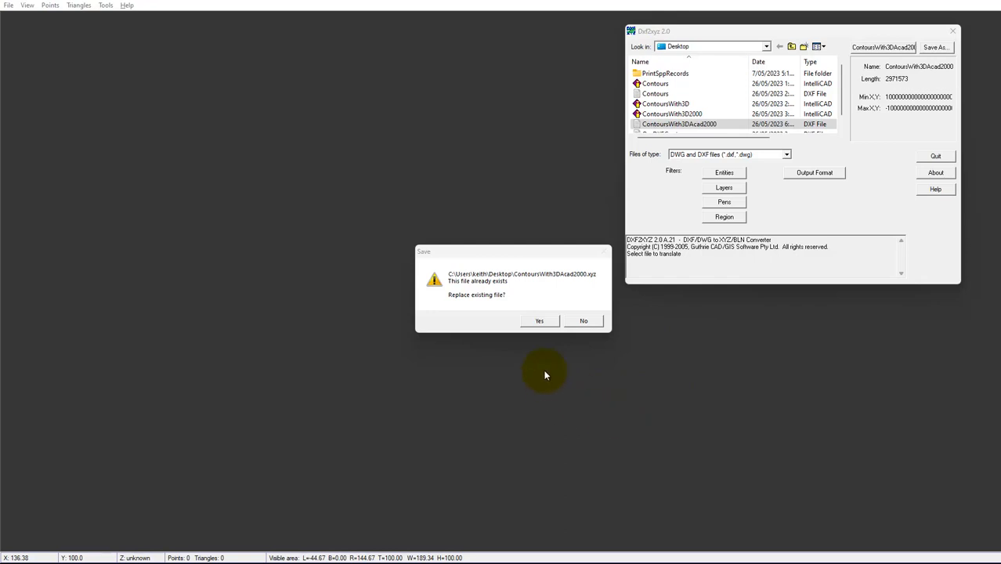
{"action": "left_click", "coordinate": [539, 320]}
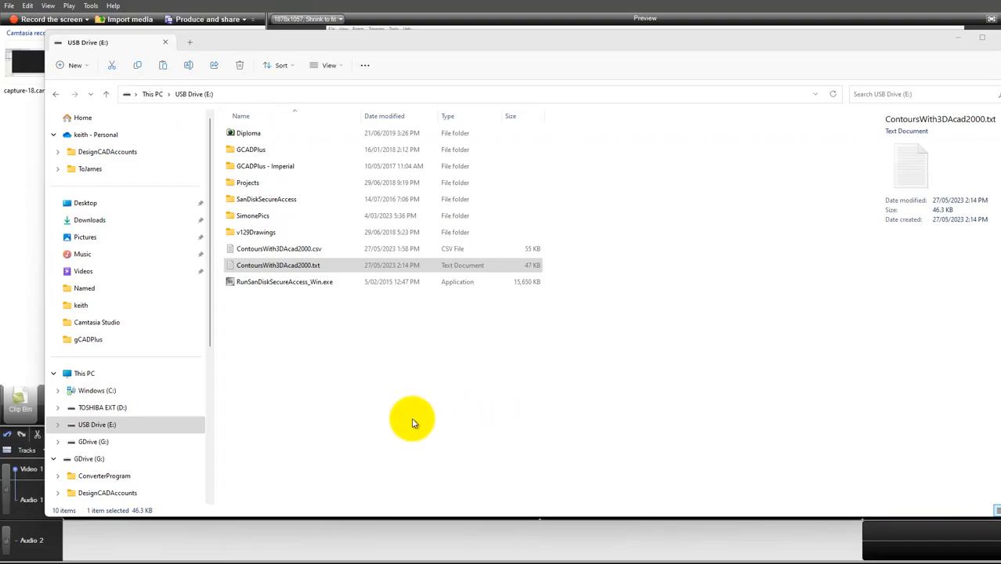
Open ContoursWith3DAcad2000.txt from the USB drive and examine its point numbers and elevations.
{"action": "left_click", "coordinate": [297, 268]}
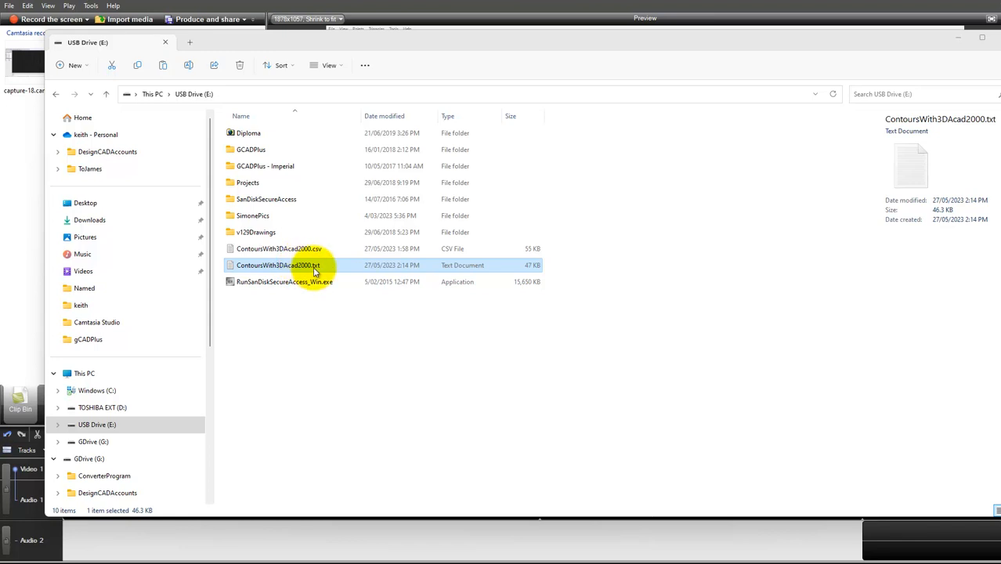
{"action": "right_click", "coordinate": [330, 274]}
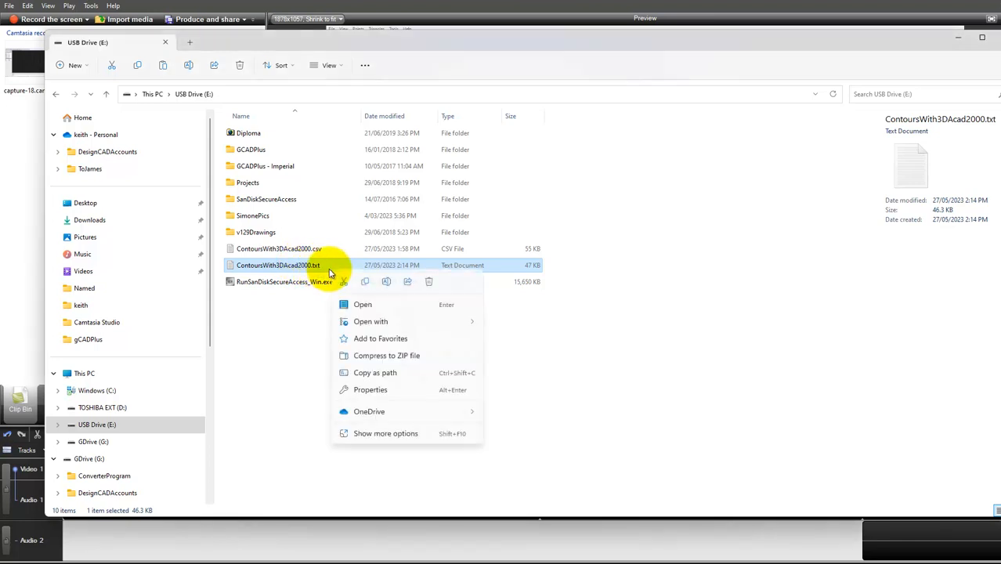
{"action": "left_click", "coordinate": [359, 305]}
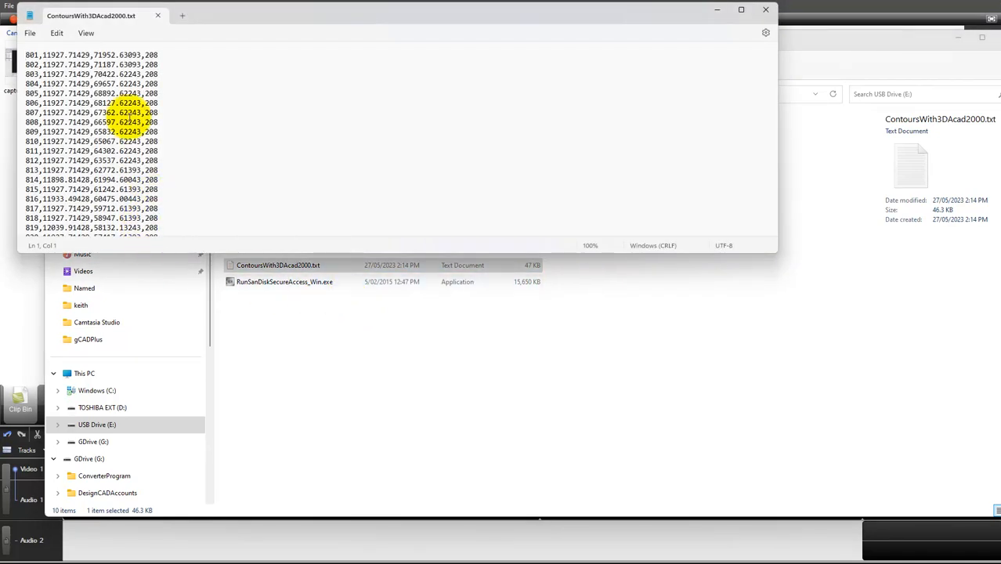
{"action": "left_click", "coordinate": [145, 55]}
{"action": "left_click_drag", "start_coordinate": [145, 55], "coordinate": [159, 55]}
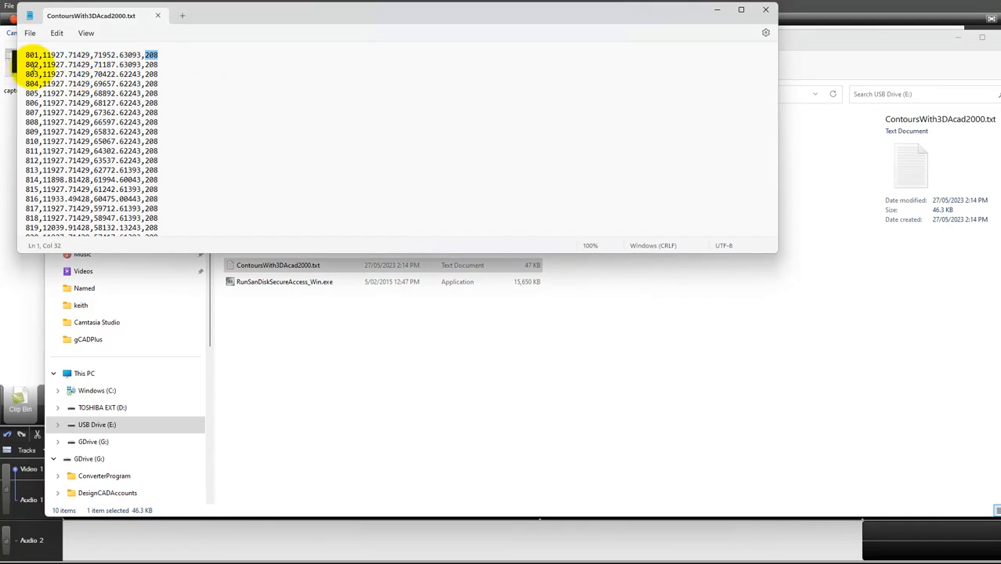
{"action": "left_click_drag", "start_coordinate": [26, 54], "coordinate": [38, 55]}
{"action": "left_click", "coordinate": [183, 103]}
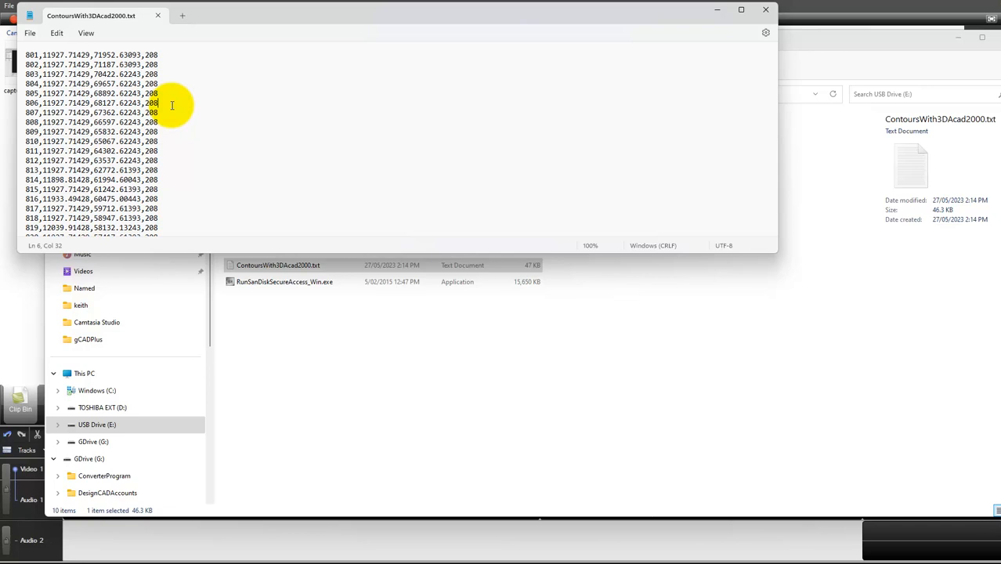
{"action": "left_click", "coordinate": [716, 14]}
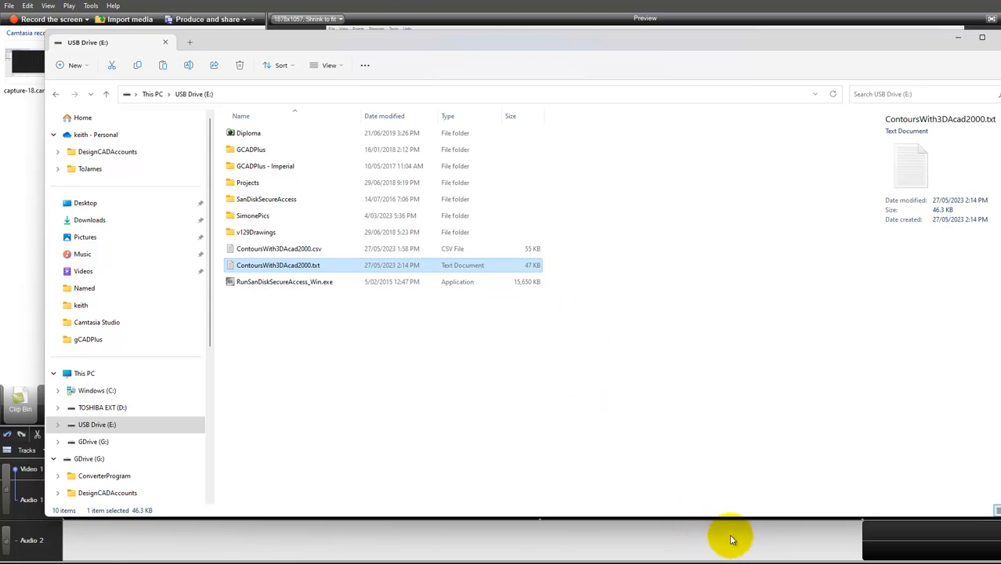
Switch to TINMaker and import the points from ContoursWith3DAcad2000.txt on the USB drive.
{"action": "mouse_move", "coordinate": [772, 563]}
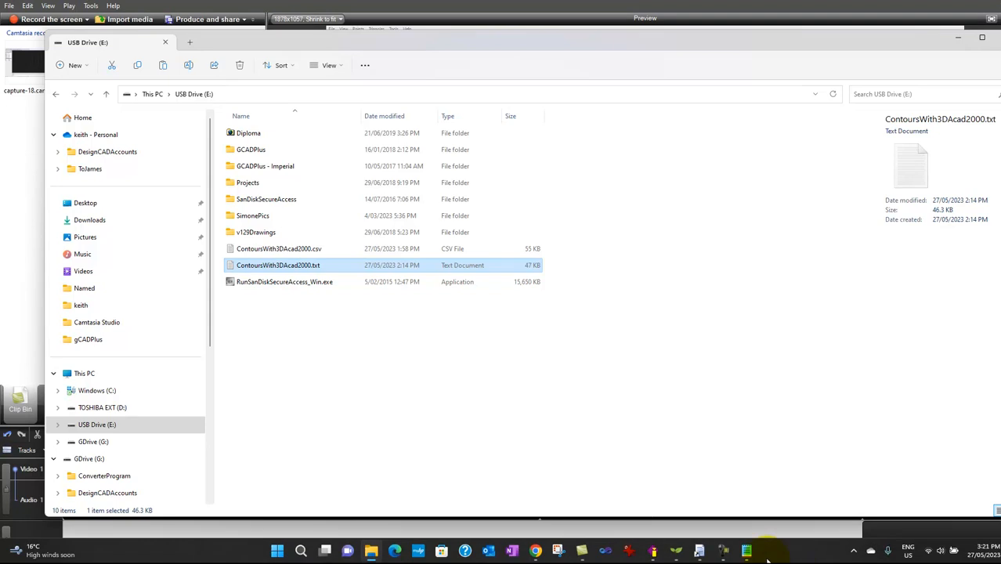
{"action": "left_click", "coordinate": [746, 552]}
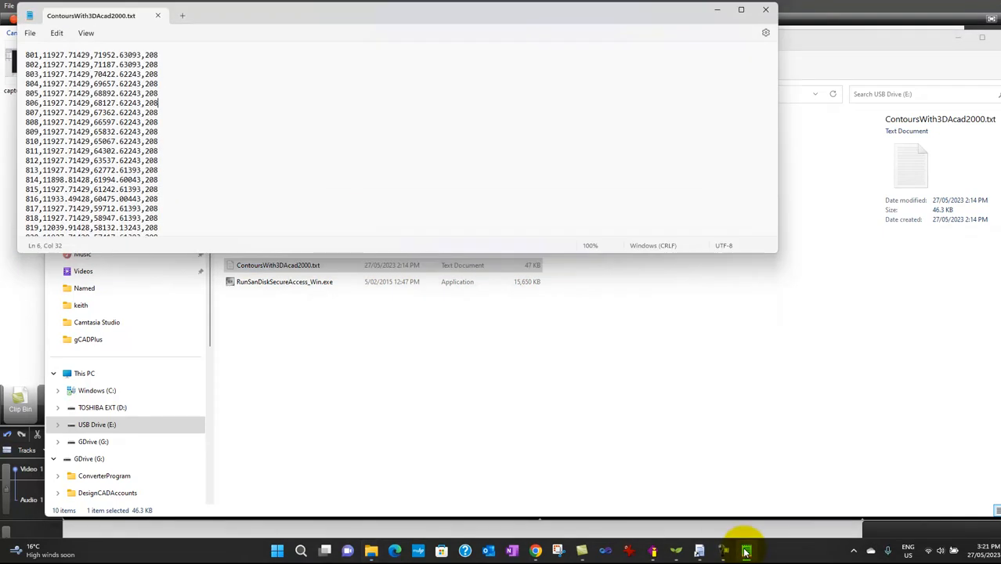
{"action": "left_click", "coordinate": [700, 552]}
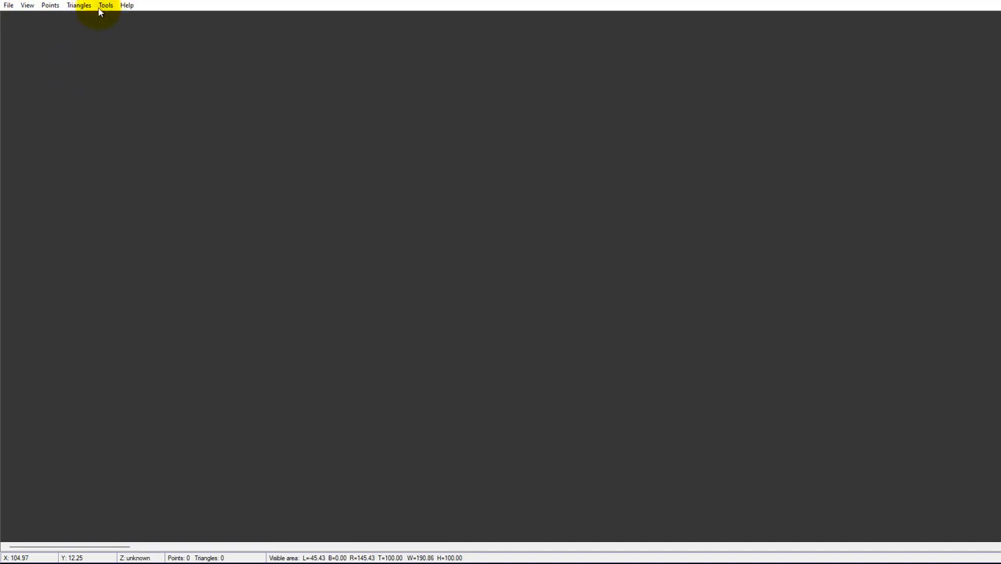
{"action": "left_click", "coordinate": [48, 6]}
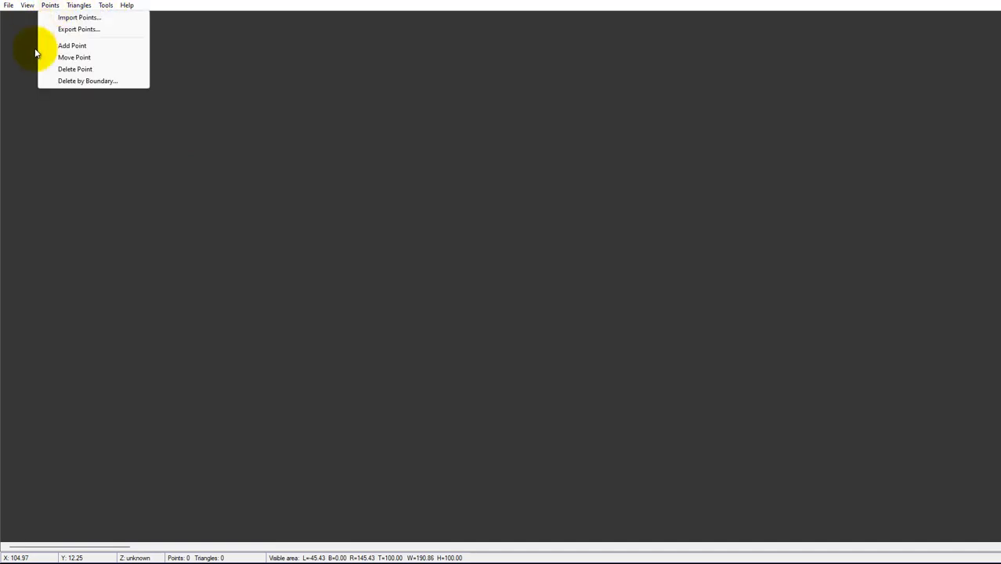
{"action": "left_click", "coordinate": [83, 18]}
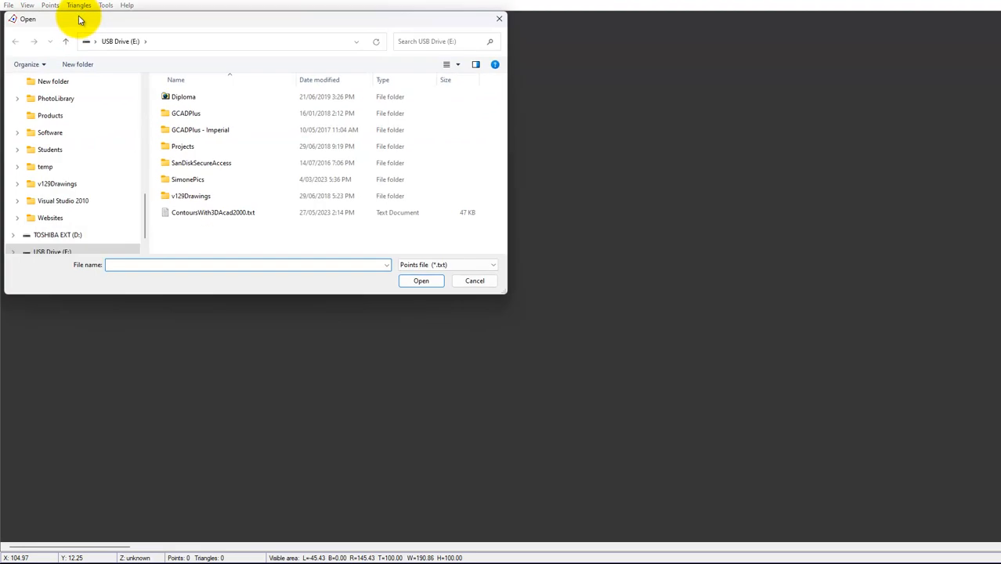
{"action": "left_click", "coordinate": [221, 213]}
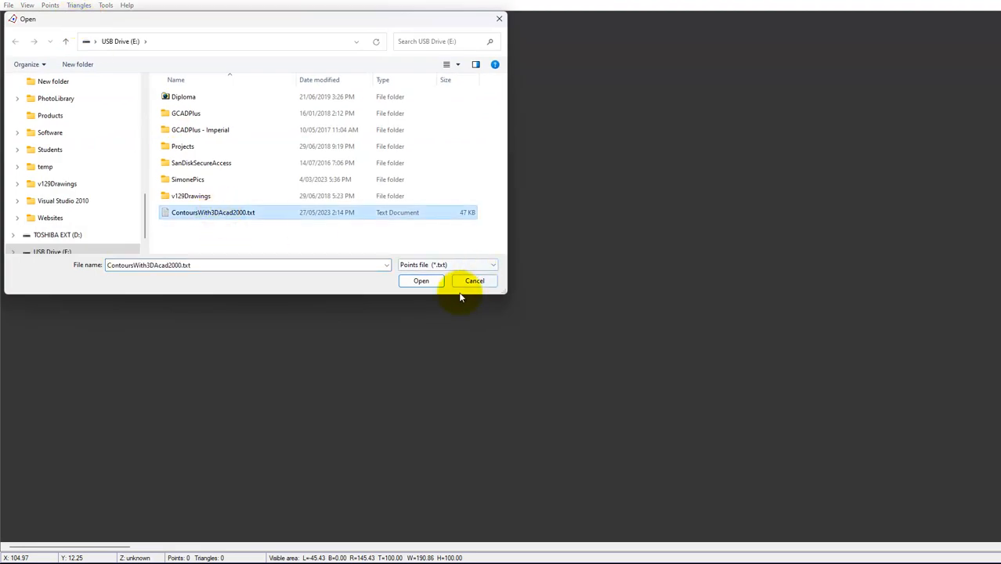
{"action": "left_click", "coordinate": [421, 280]}
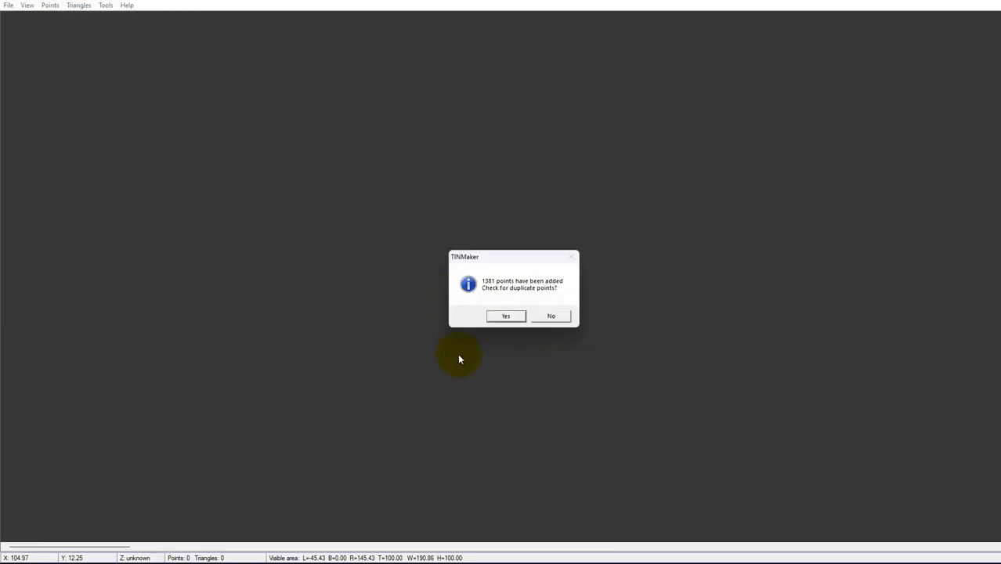
Check the imported points for duplicates and delete them using the default delta value.
{"action": "left_click", "coordinate": [506, 316]}
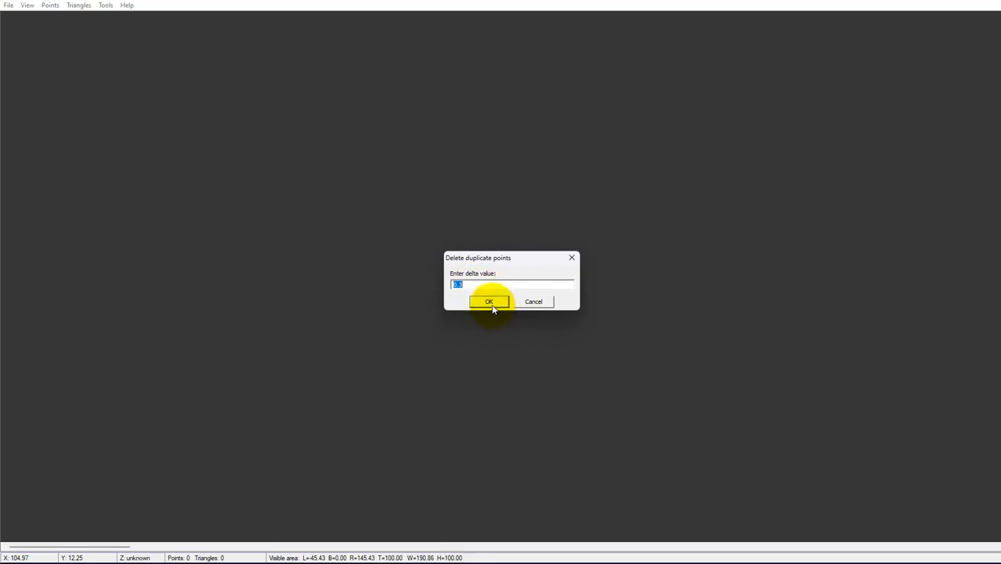
{"action": "left_click", "coordinate": [495, 307]}
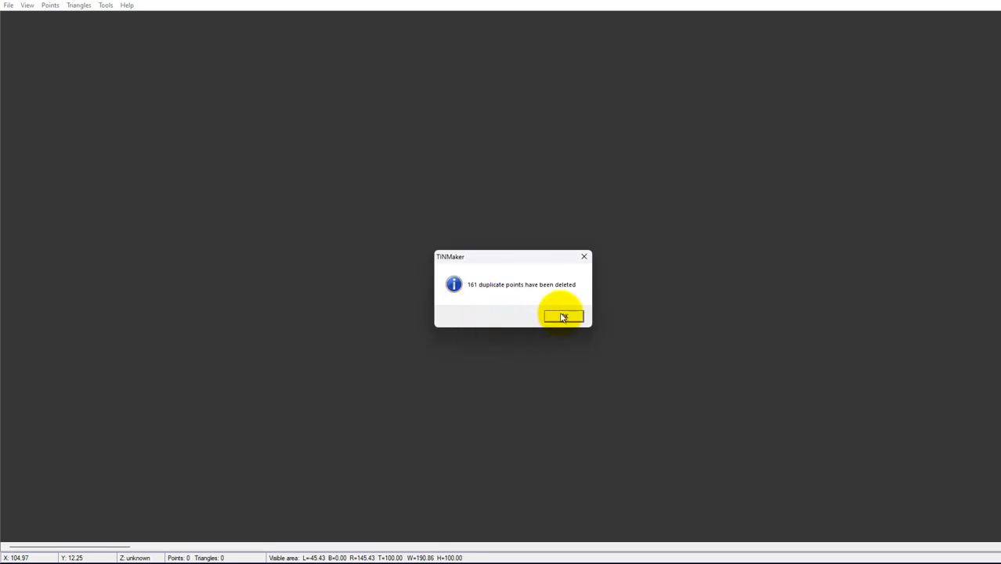
{"action": "left_click", "coordinate": [565, 321]}
{"action": "scroll", "coordinate": [549, 318], "scroll_direction": "down", "scroll_amount": 3}
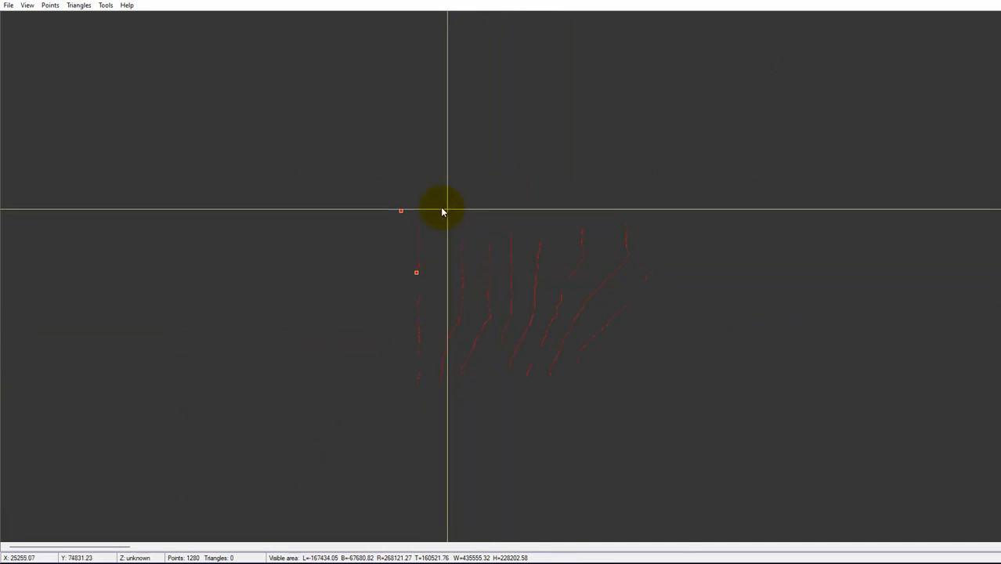
{"action": "right_click", "coordinate": [402, 214]}
{"action": "left_click", "coordinate": [376, 220]}
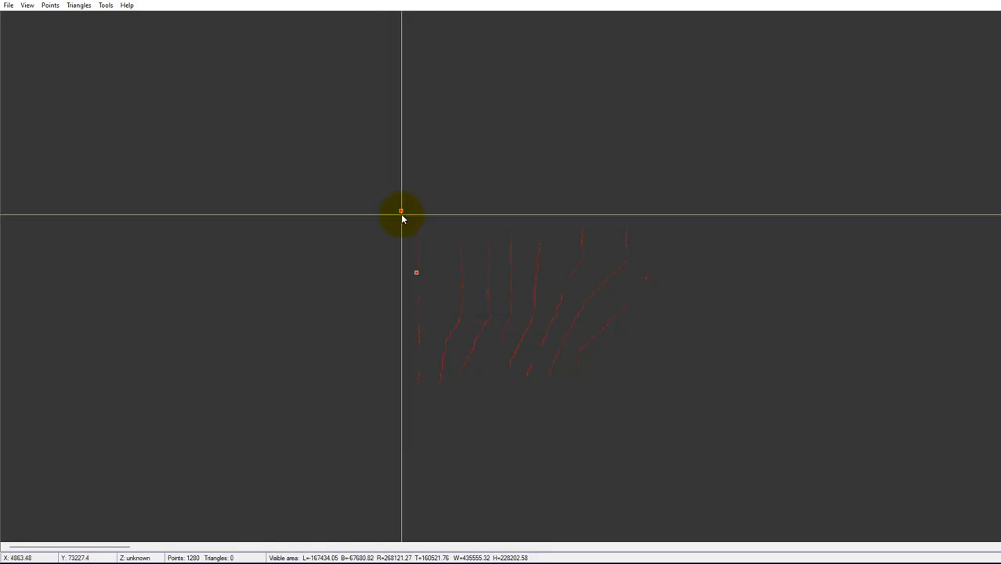
{"action": "right_click", "coordinate": [402, 214]}
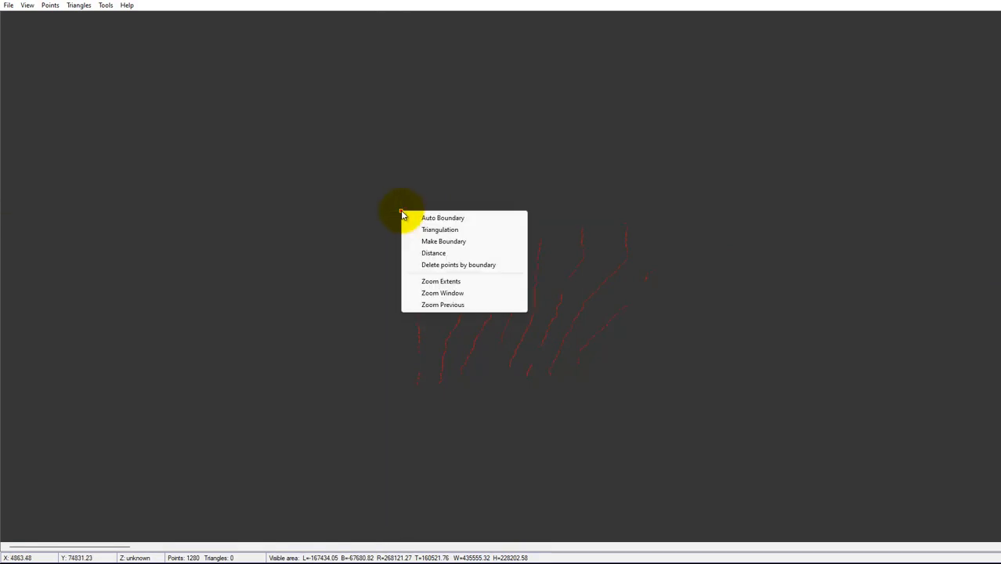
{"action": "left_click", "coordinate": [341, 278]}
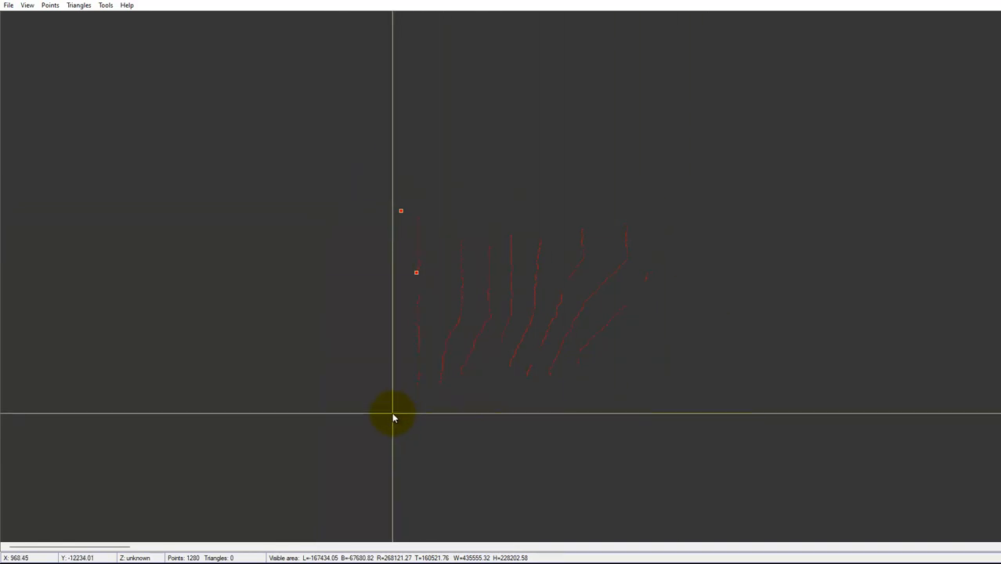
Generate an automatic boundary around the imported points with a search distance of 75000.0.
{"action": "left_click", "coordinate": [105, 7]}
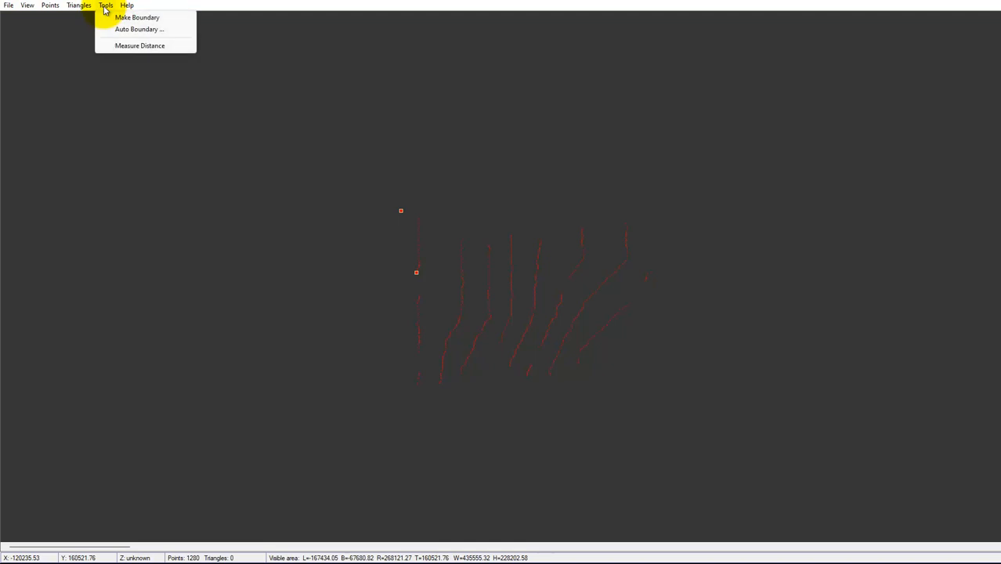
{"action": "left_click", "coordinate": [141, 29]}
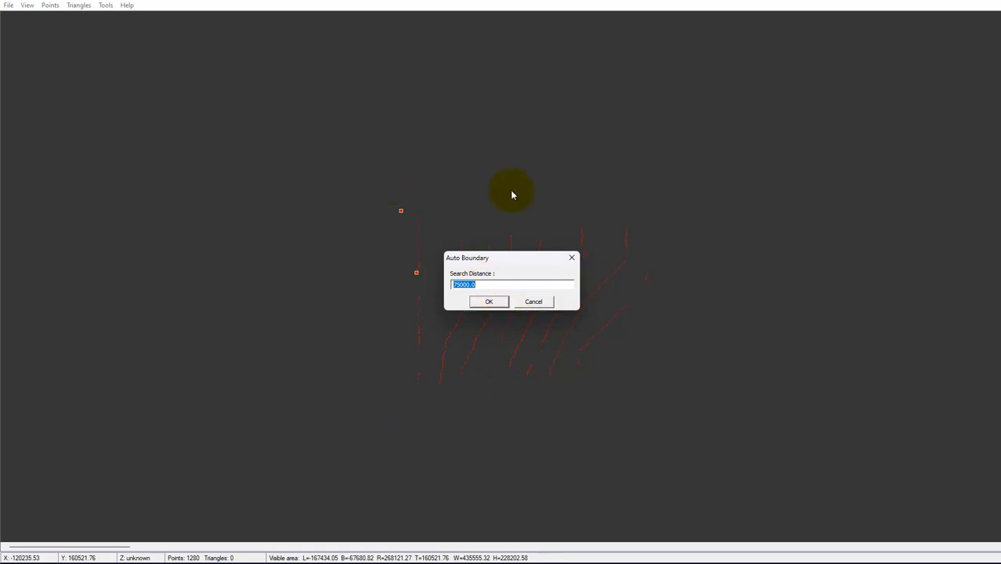
{"action": "left_click", "coordinate": [488, 302]}
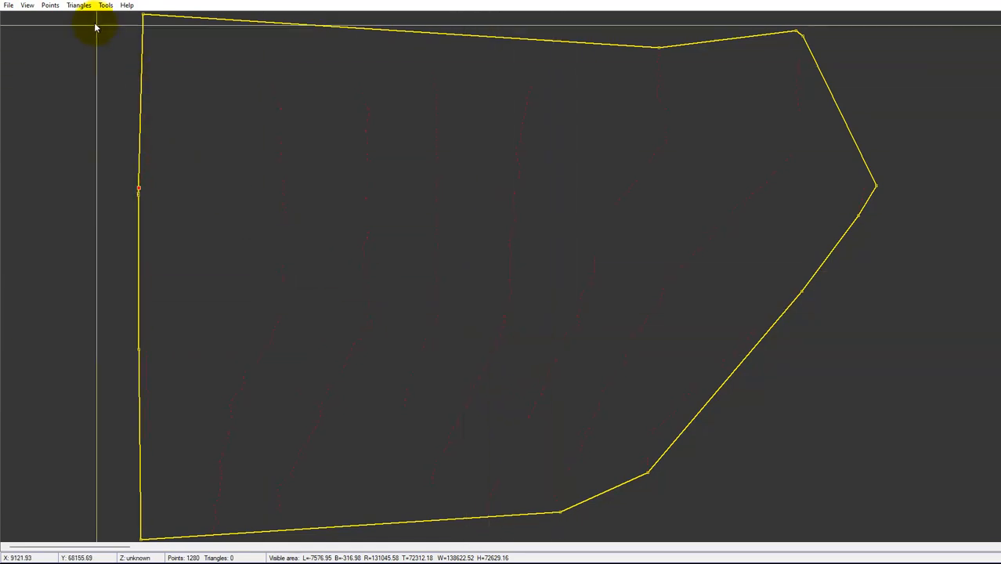
Triangulate the points inside the boundary in one pass and close the completion report.
{"action": "left_click", "coordinate": [77, 6]}
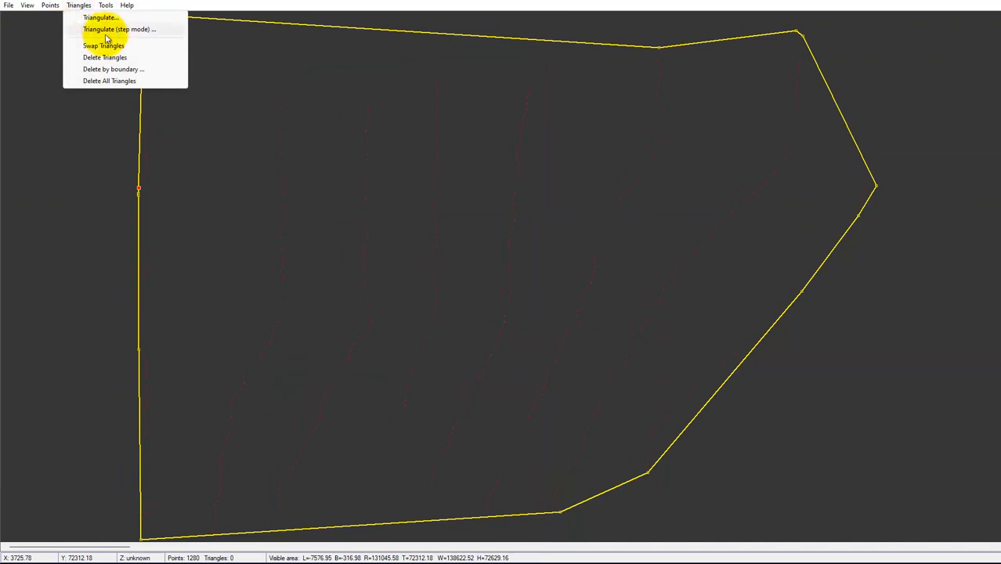
{"action": "left_click", "coordinate": [101, 18]}
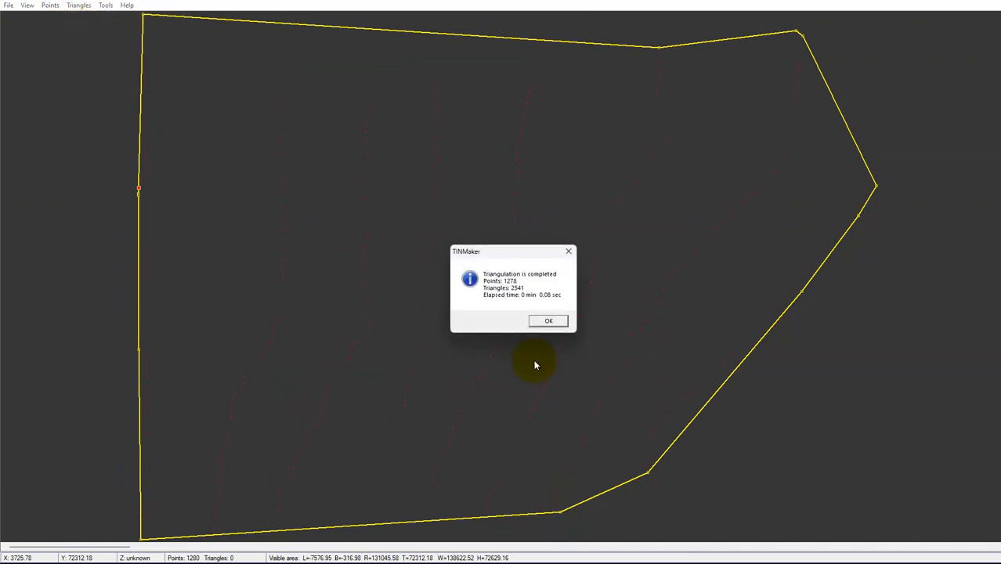
{"action": "left_click", "coordinate": [550, 322]}
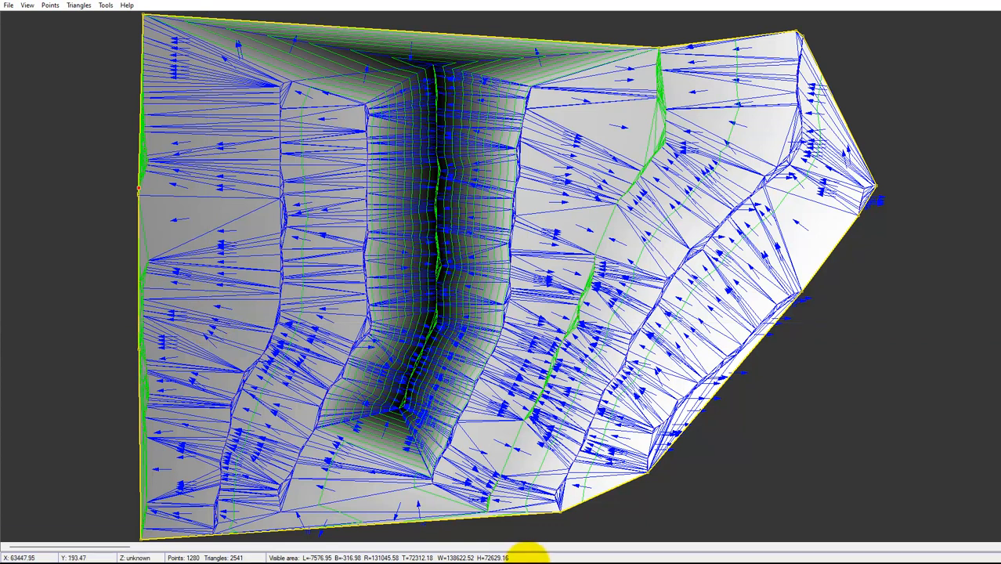
Switch to Chrome and examine the TIN Maker page's sample input data and typical TIN image on designcad.com.au.
{"action": "mouse_move", "coordinate": [517, 557]}
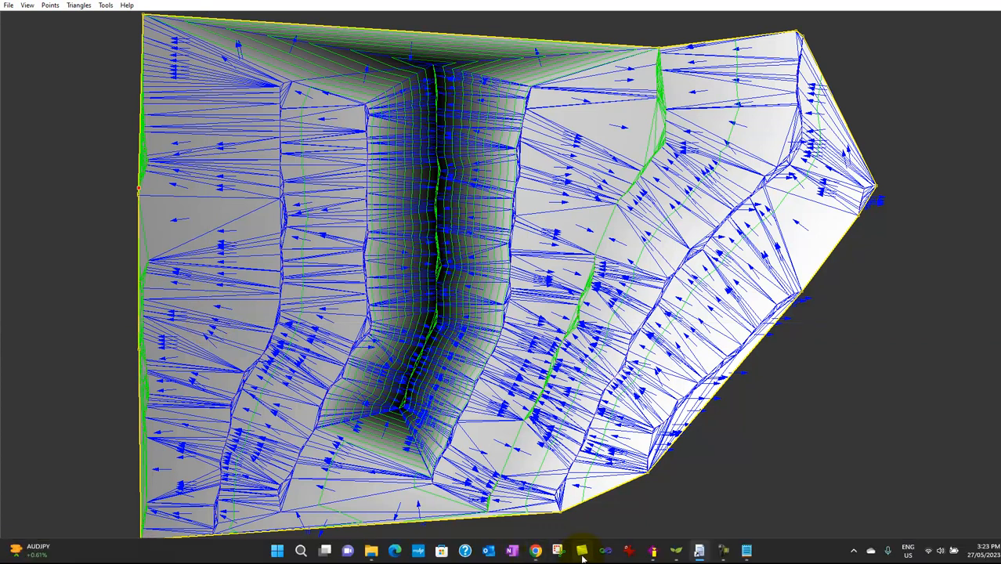
{"action": "left_click", "coordinate": [535, 551]}
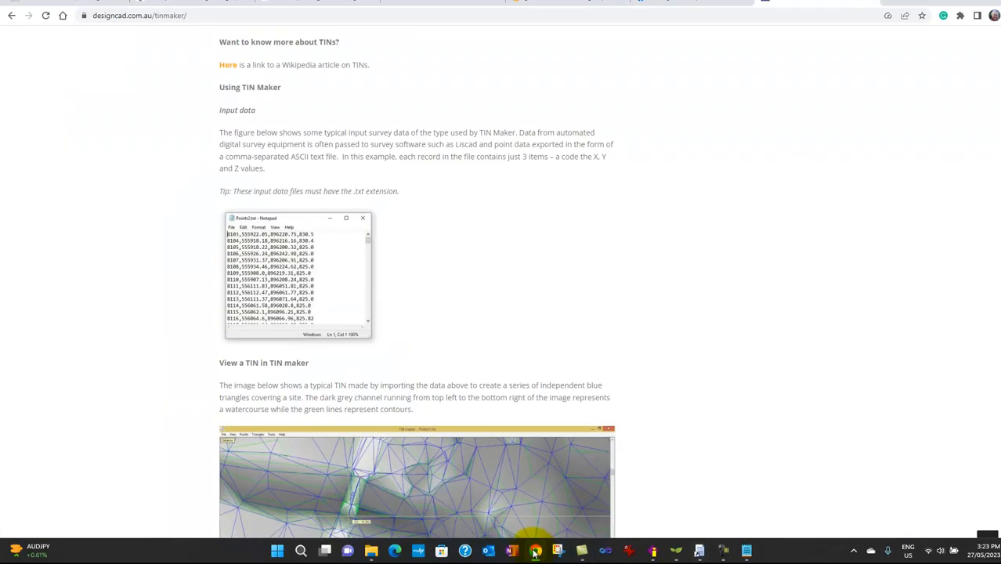
{"action": "scroll", "coordinate": [513, 378], "scroll_direction": "down", "scroll_amount": 1}
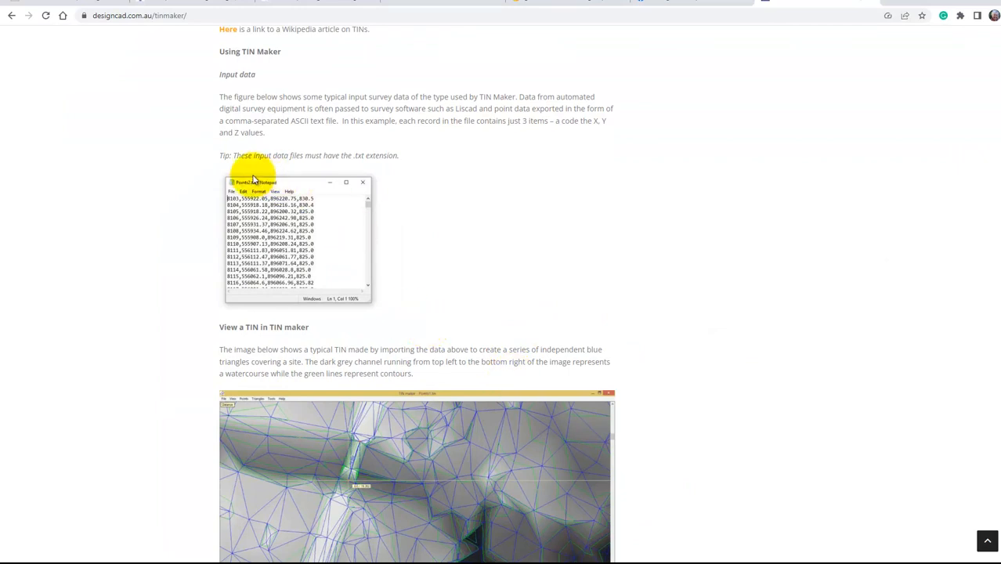
{"action": "scroll", "coordinate": [532, 358], "scroll_direction": "down", "scroll_amount": 1}
{"action": "scroll", "coordinate": [533, 358], "scroll_direction": "down", "scroll_amount": 3}
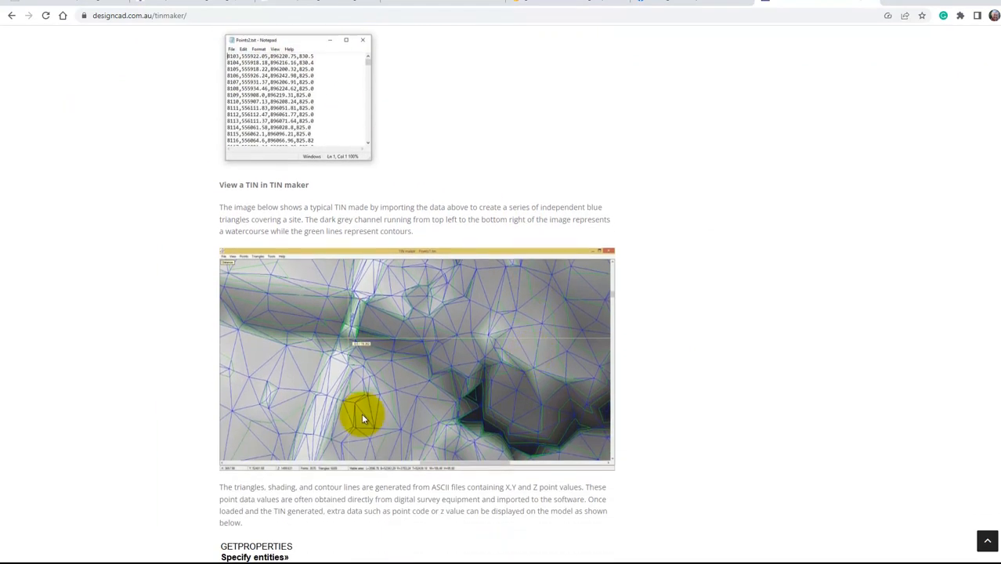
{"action": "scroll", "coordinate": [313, 390], "scroll_direction": "down", "scroll_amount": 1}
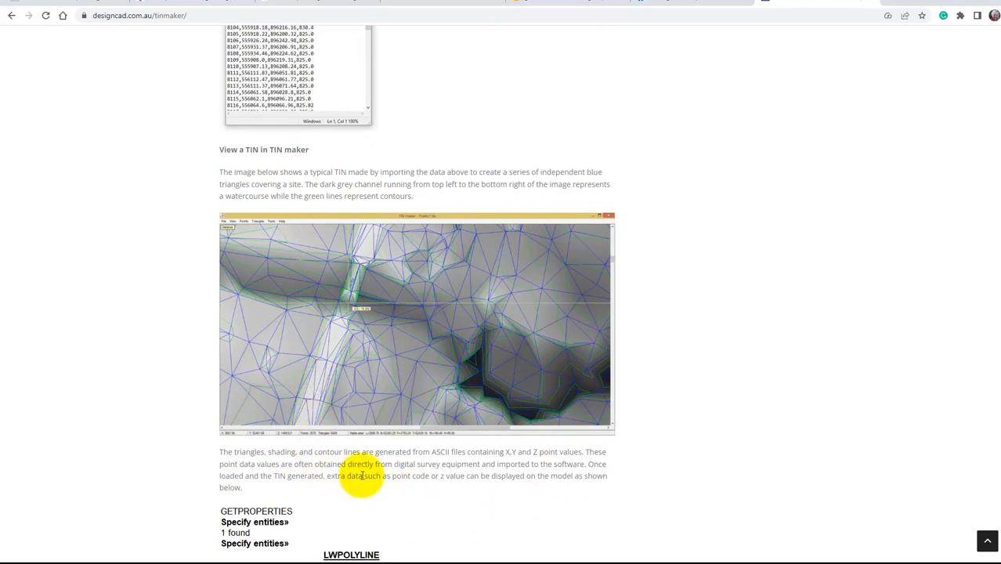
{"action": "scroll", "coordinate": [735, 332], "scroll_direction": "up", "scroll_amount": 4}
{"action": "scroll", "coordinate": [723, 342], "scroll_direction": "down", "scroll_amount": 1}
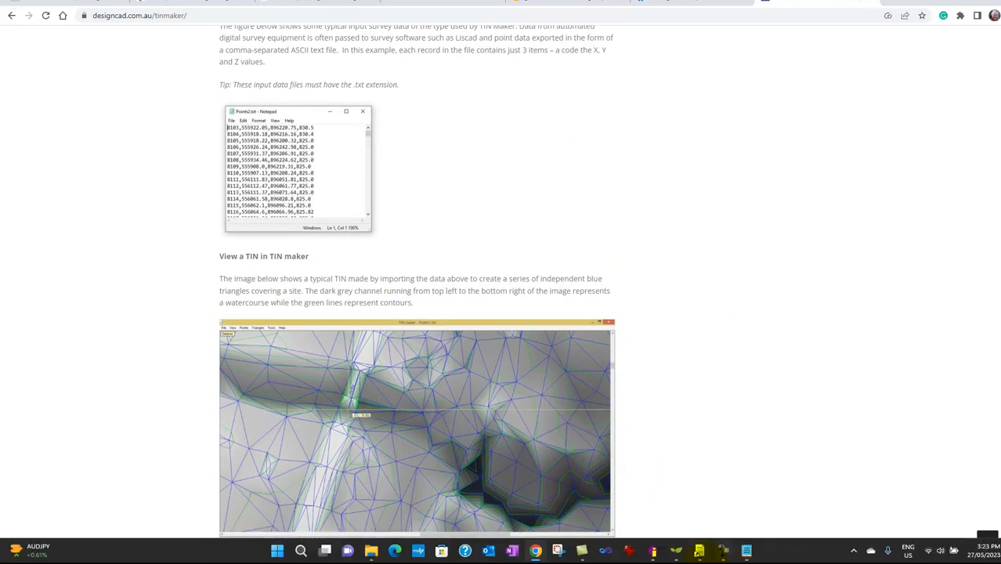
{"action": "mouse_move", "coordinate": [658, 555]}
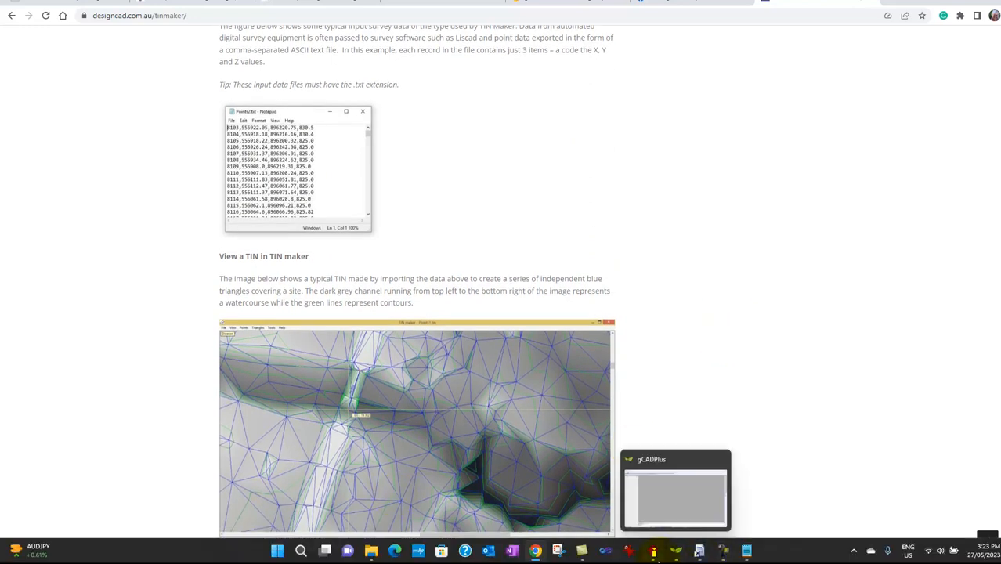
Switch back to TINMaker and export the triangulated surface to a GCAD model.
{"action": "left_click", "coordinate": [699, 551]}
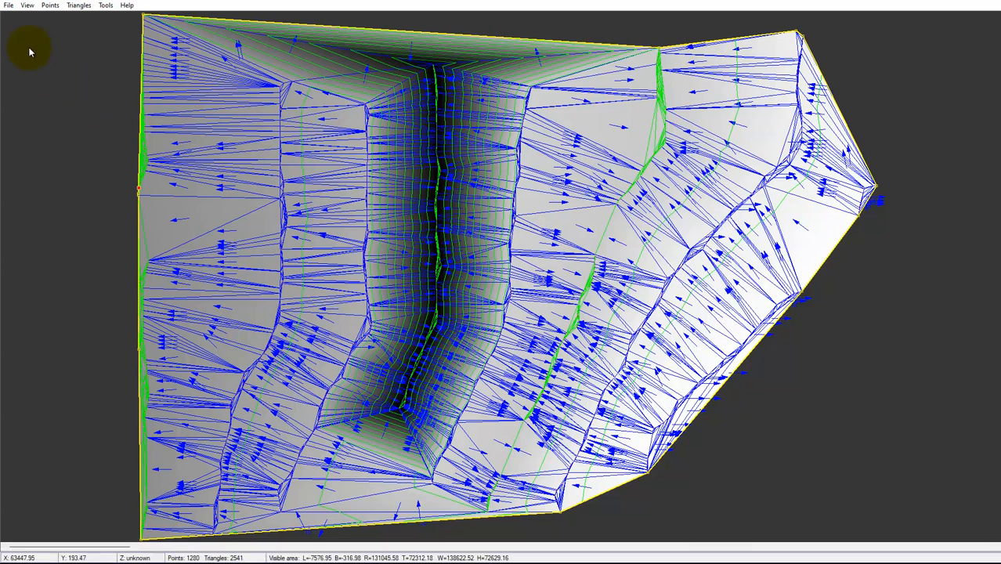
{"action": "left_click", "coordinate": [10, 6]}
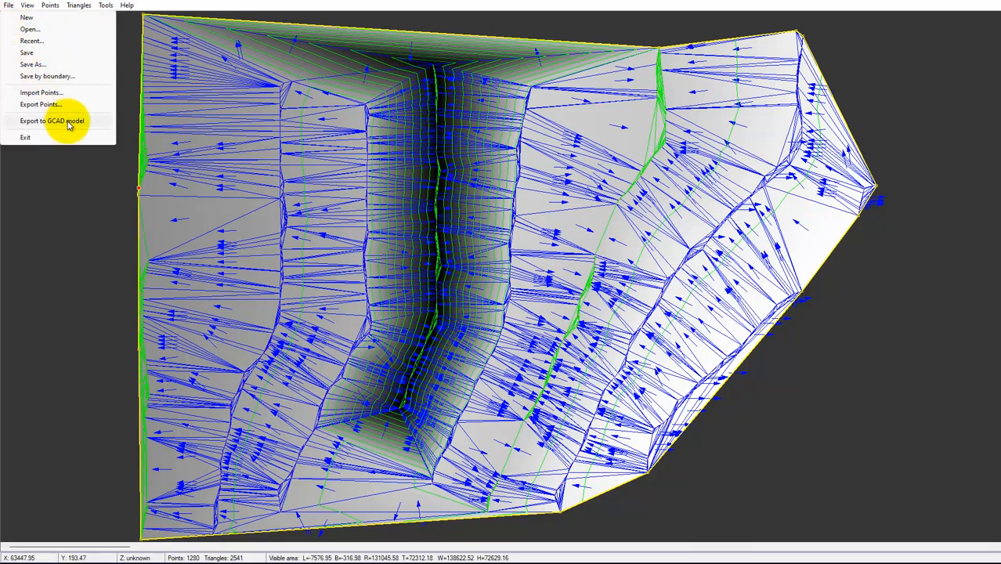